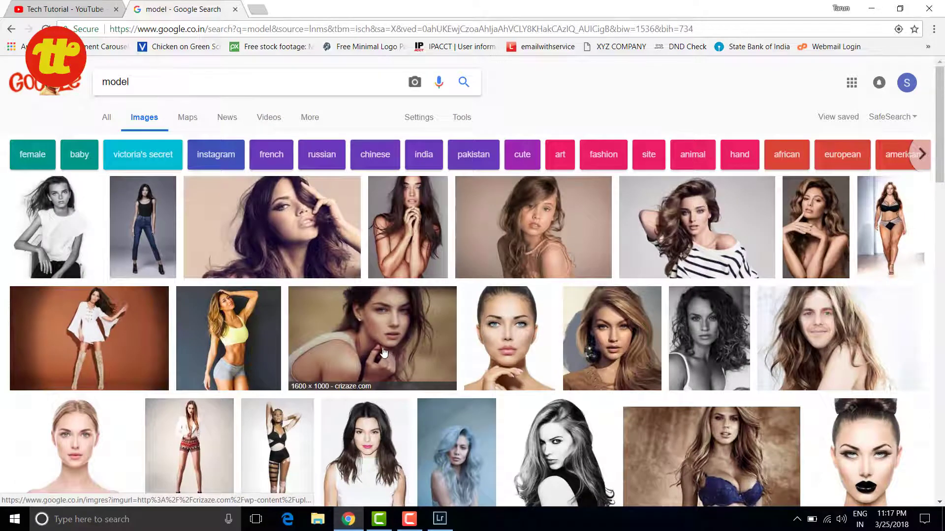
# Step: Filter the model image results to pictures larger than 2 MP (1600×1200)
pyautogui.click(468, 119)
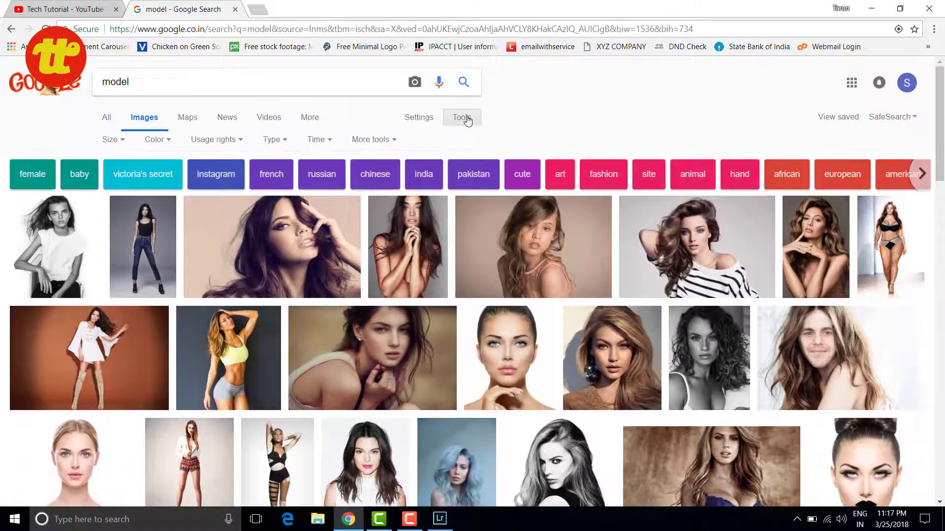
pyautogui.click(120, 140)
pyautogui.moveTo(123, 230)
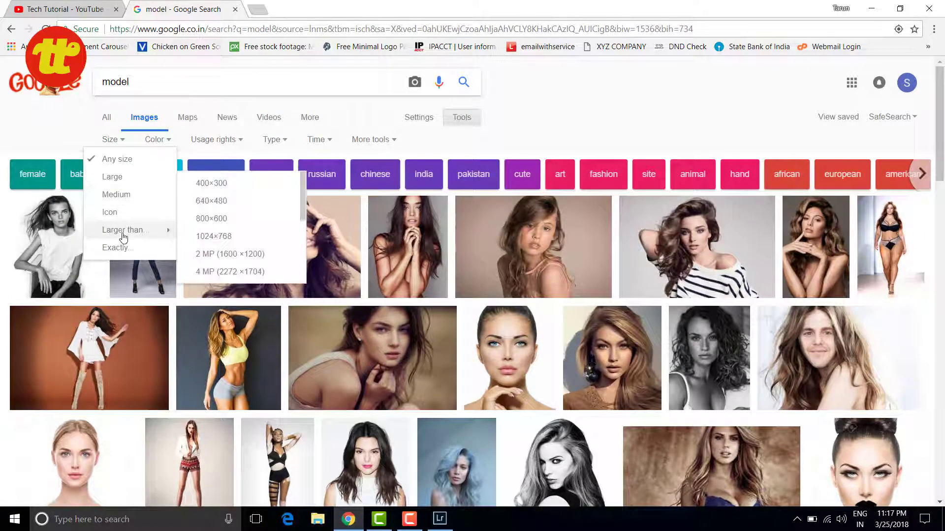
pyautogui.click(221, 254)
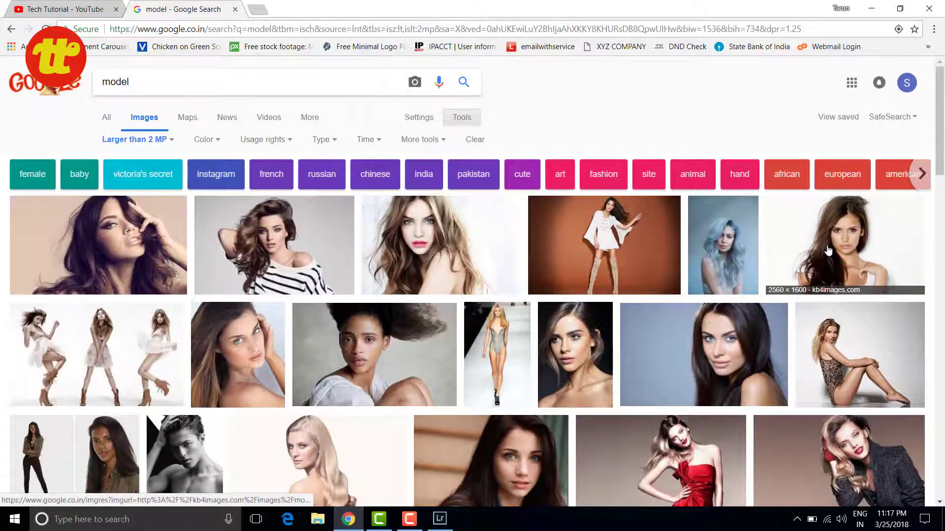
# Step: Save the 2560 × 1600 portrait of the brunette model on a white background to the Desktop as a JPEG named ABC
pyautogui.scroll(-3, 566, 384)
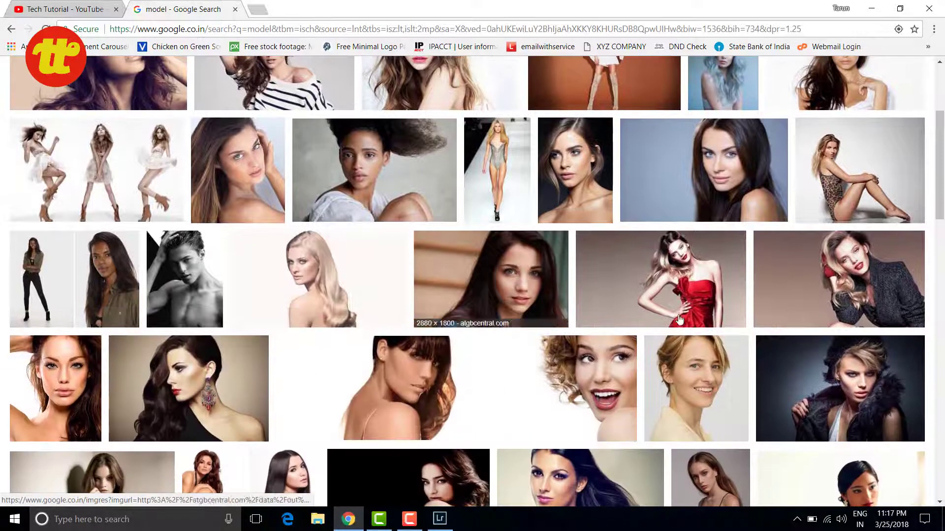
pyautogui.scroll(3, 354, 394)
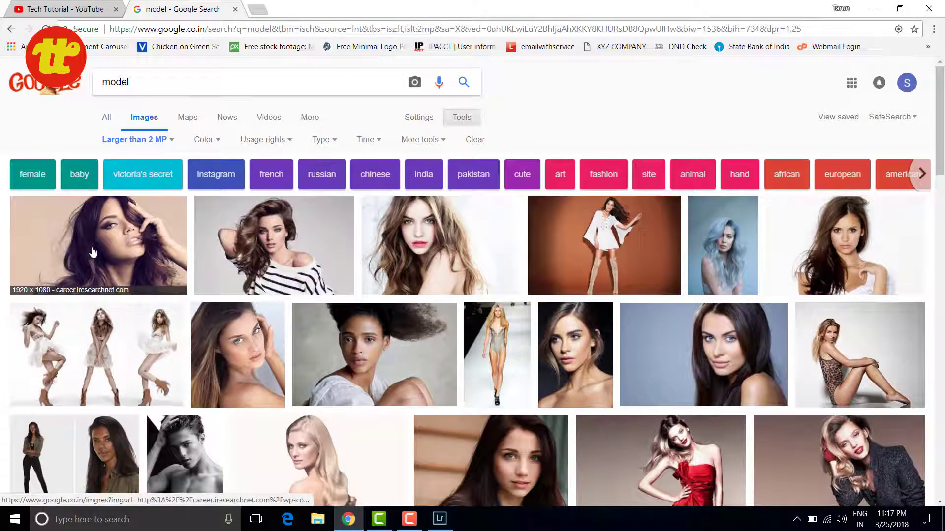
pyautogui.click(836, 256)
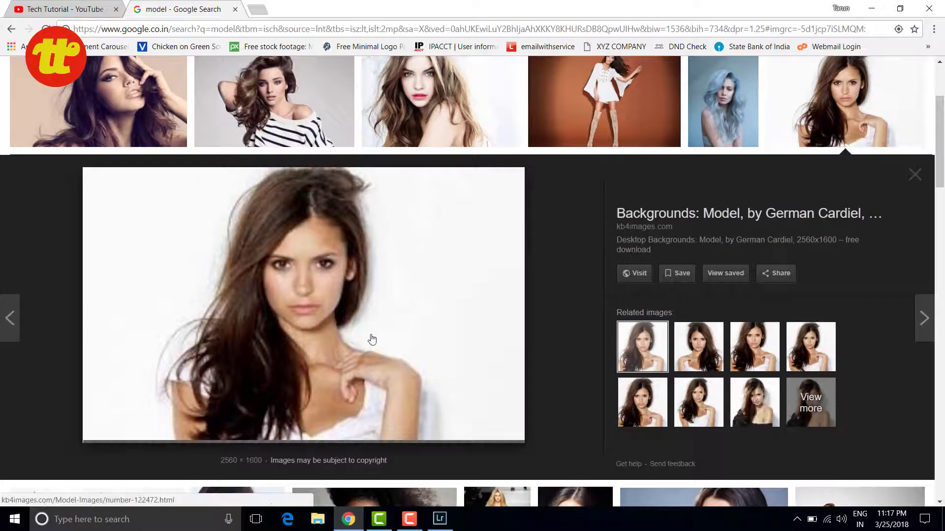
pyautogui.rightClick(346, 272)
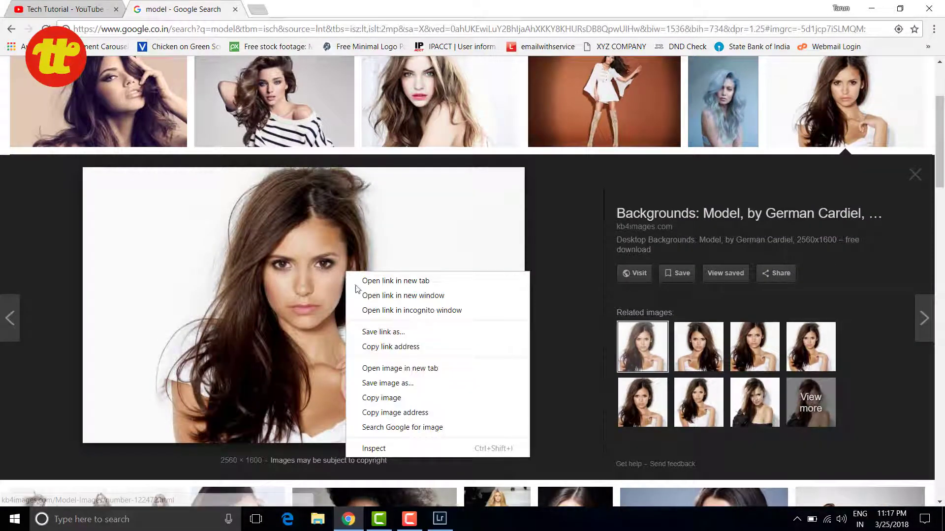
pyautogui.click(380, 384)
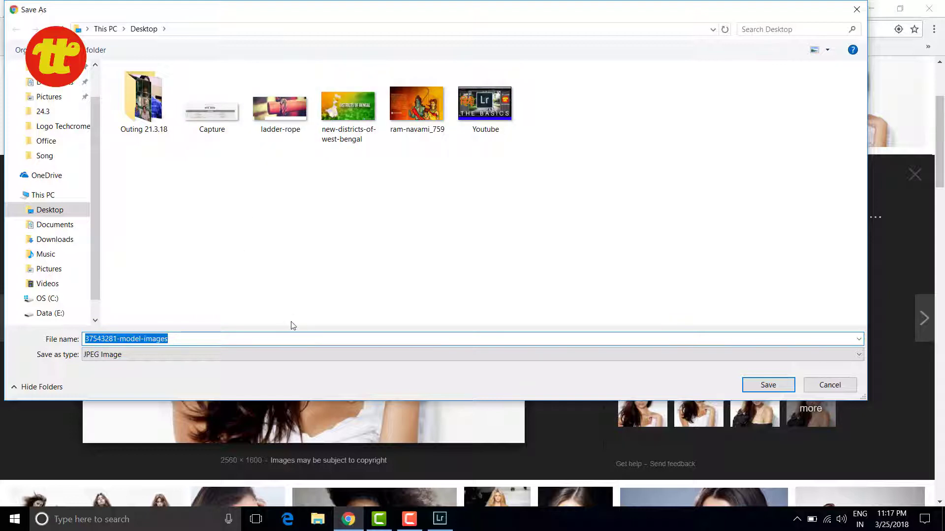
pyautogui.write('ABC')
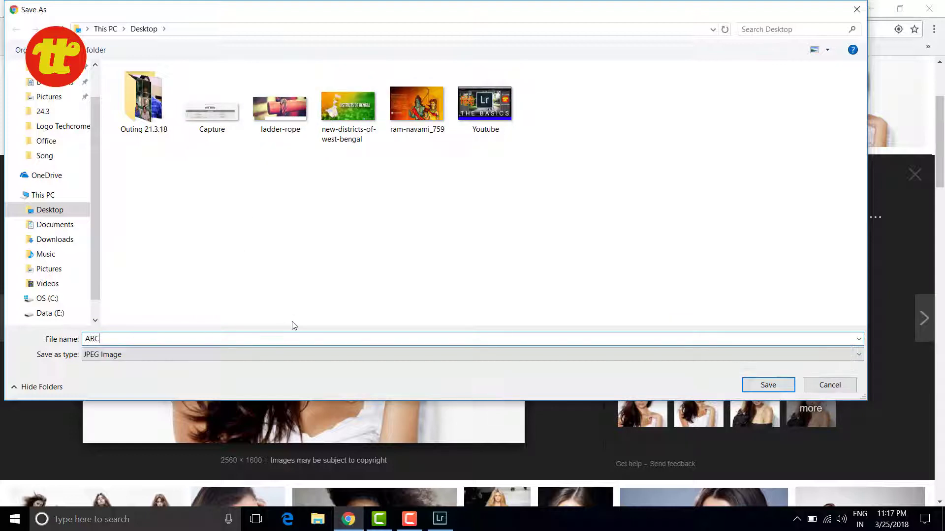
pyautogui.click(767, 383)
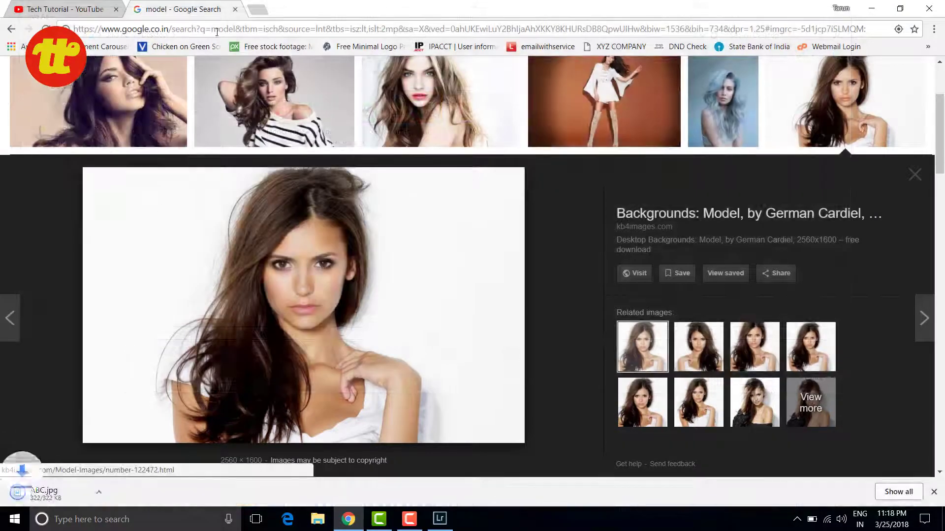
# Step: Close the image search page, switch to Lightroom, and collapse the History list while expanding the Presets list
pyautogui.click(235, 9)
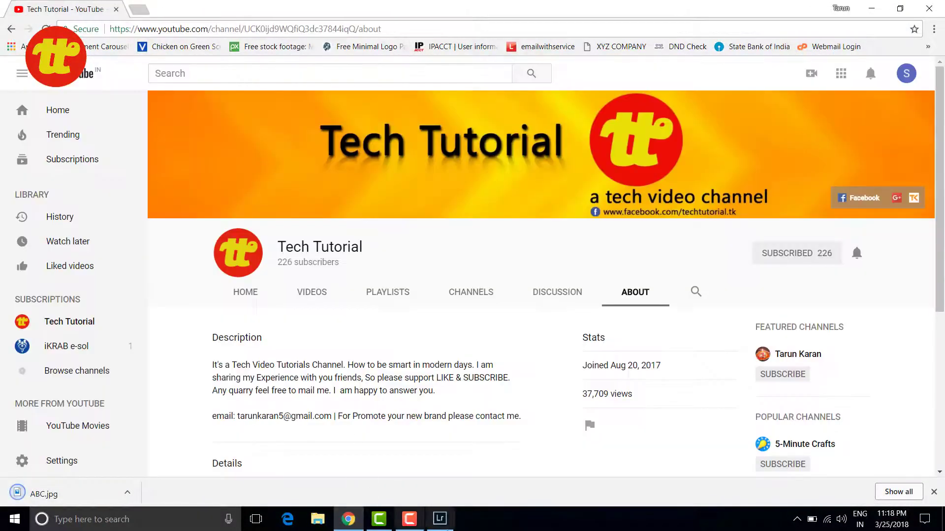
pyautogui.click(440, 519)
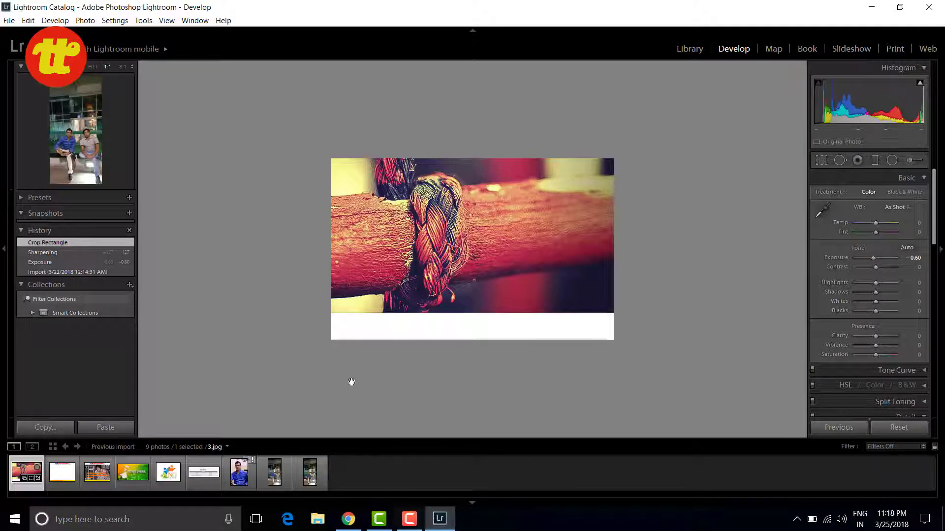
pyautogui.click(22, 231)
pyautogui.click(31, 199)
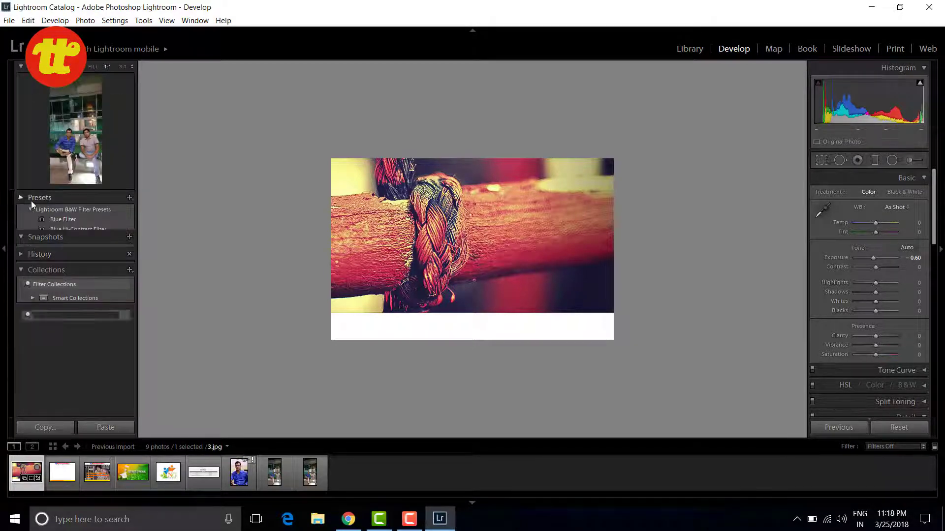
# Step: Import the checked photos, including ABC.jpg, from the Desktop folder into the Lightroom catalog
pyautogui.click(15, 19)
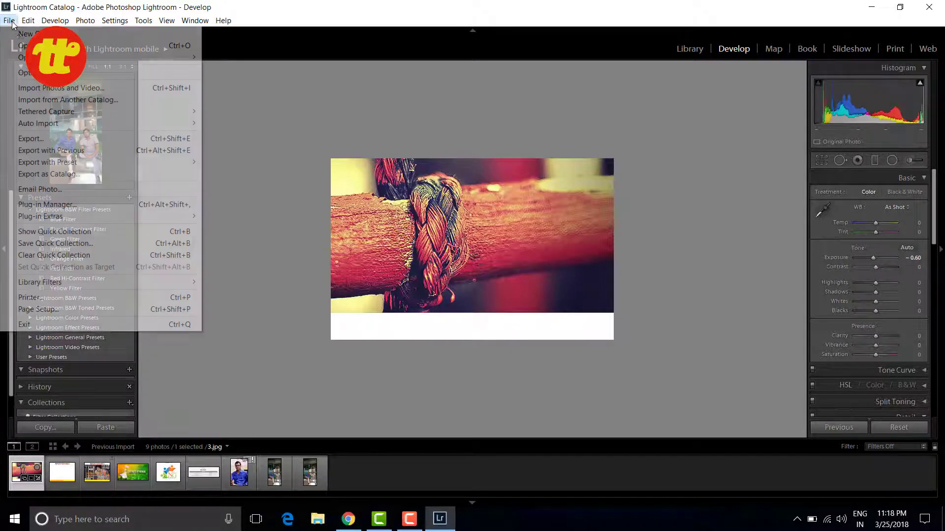
pyautogui.click(42, 91)
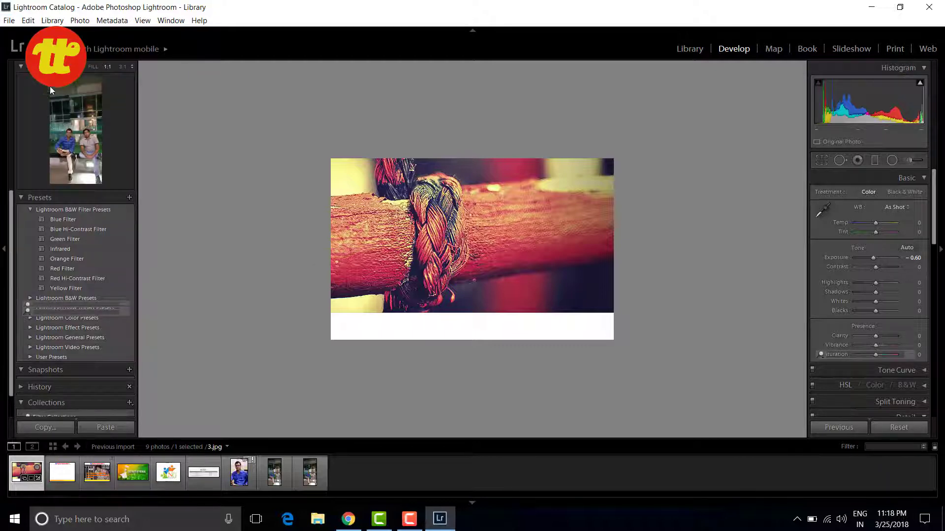
pyautogui.click(45, 427)
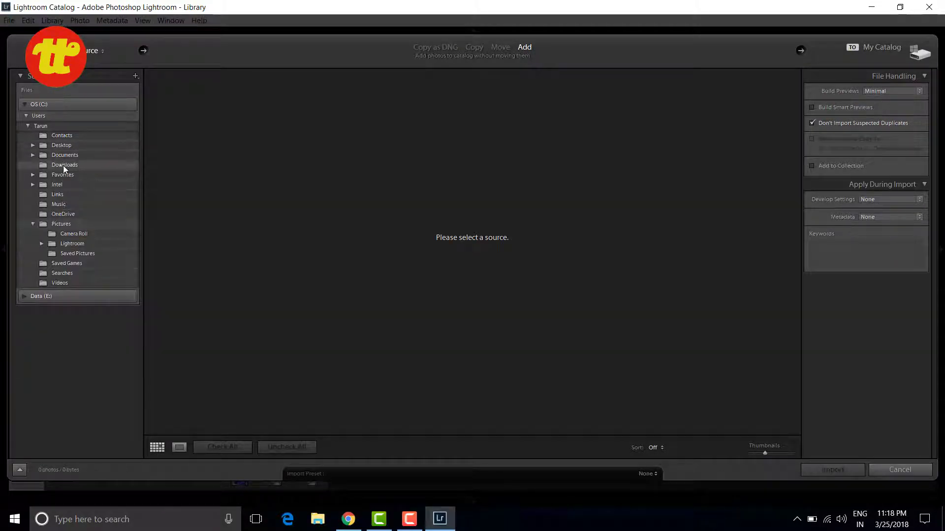
pyautogui.click(34, 145)
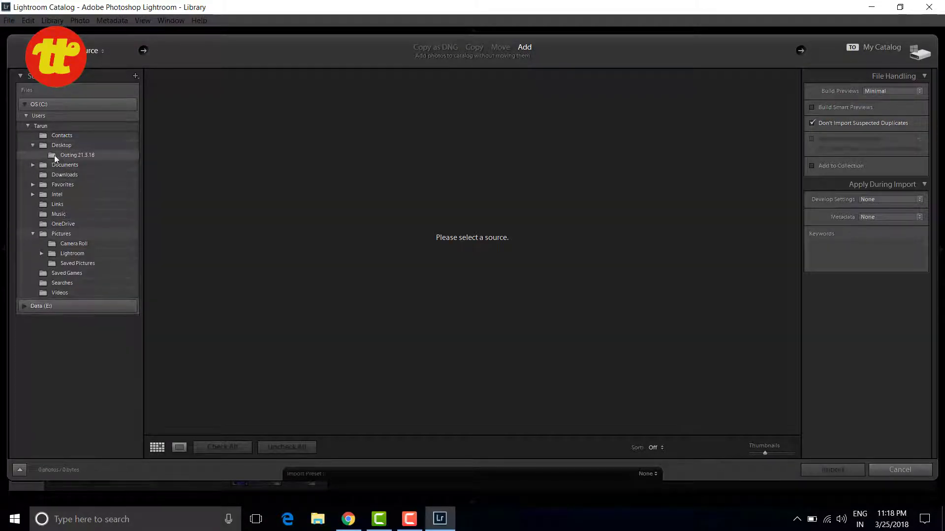
pyautogui.click(52, 147)
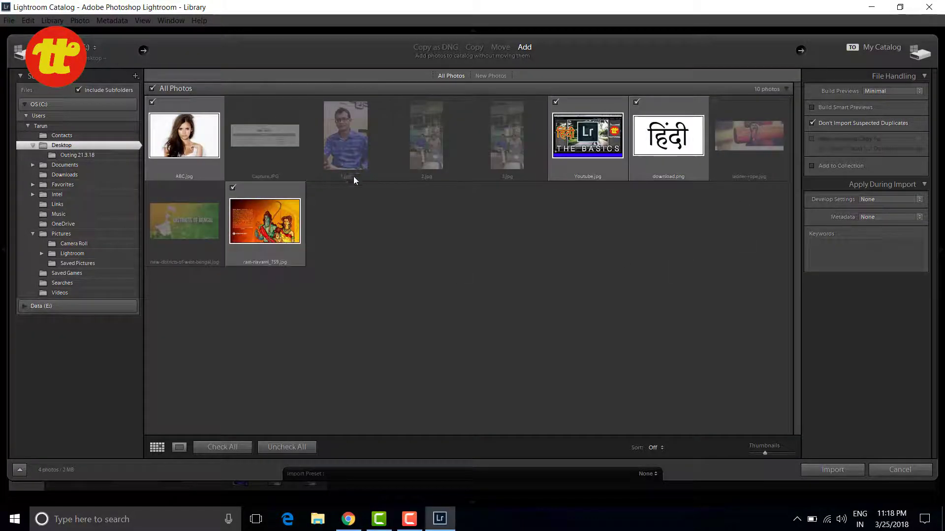
pyautogui.click(176, 141)
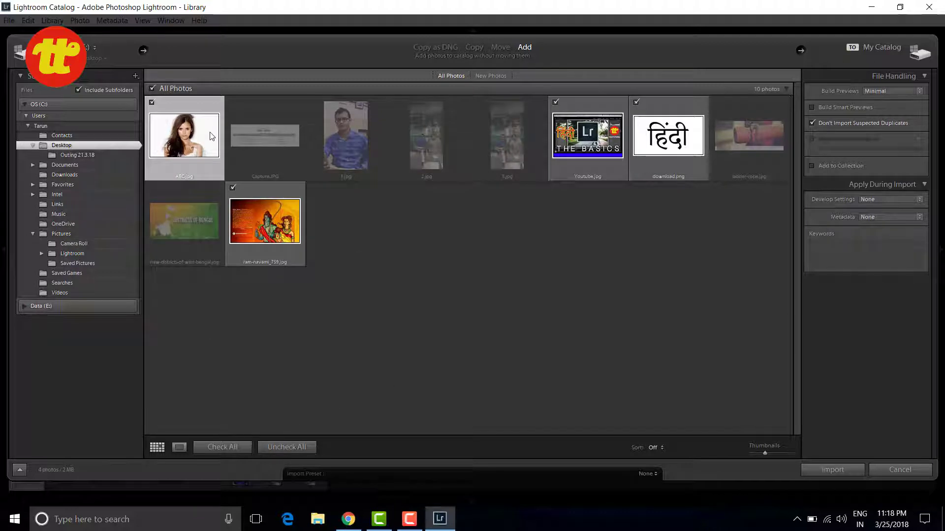
pyautogui.click(818, 474)
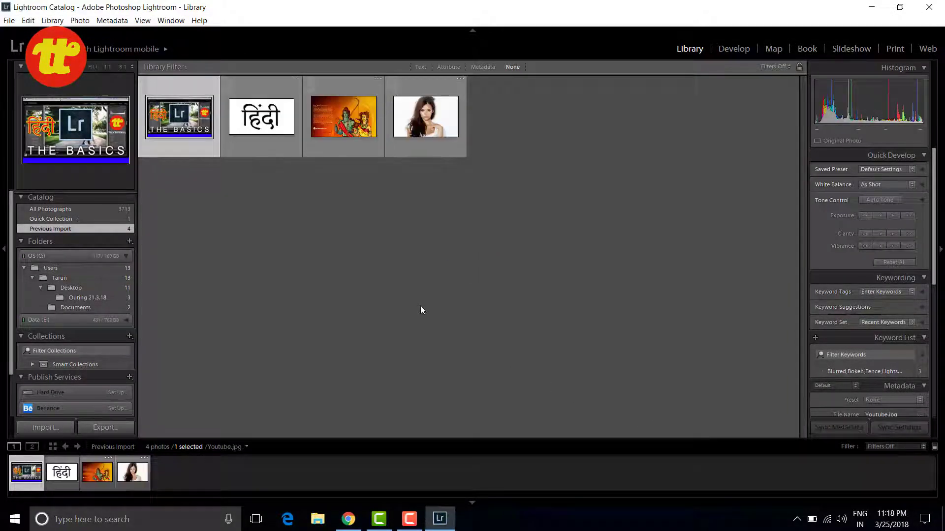
# Step: Open ABC.jpg from the imported photos and examine the model's hair and face at 1:1 magnification
pyautogui.doubleClick(426, 132)
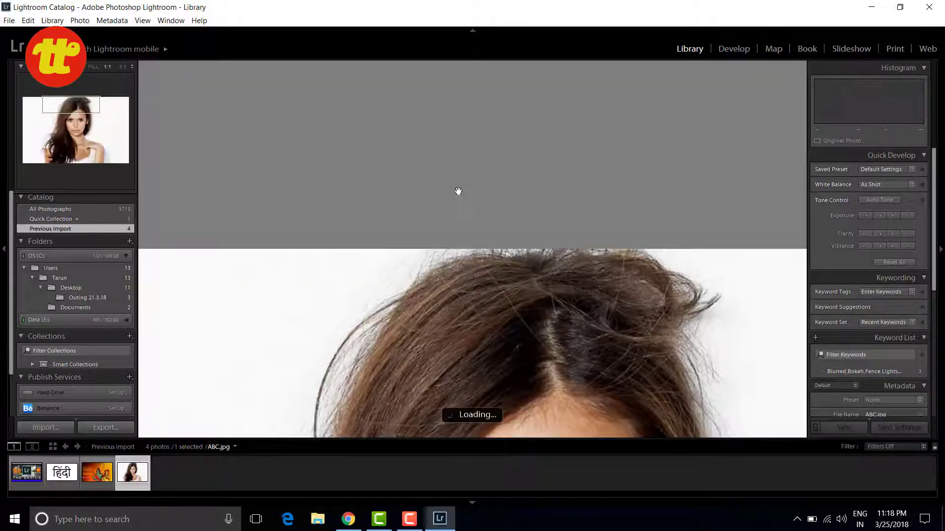
pyautogui.scroll(-1, 465, 293)
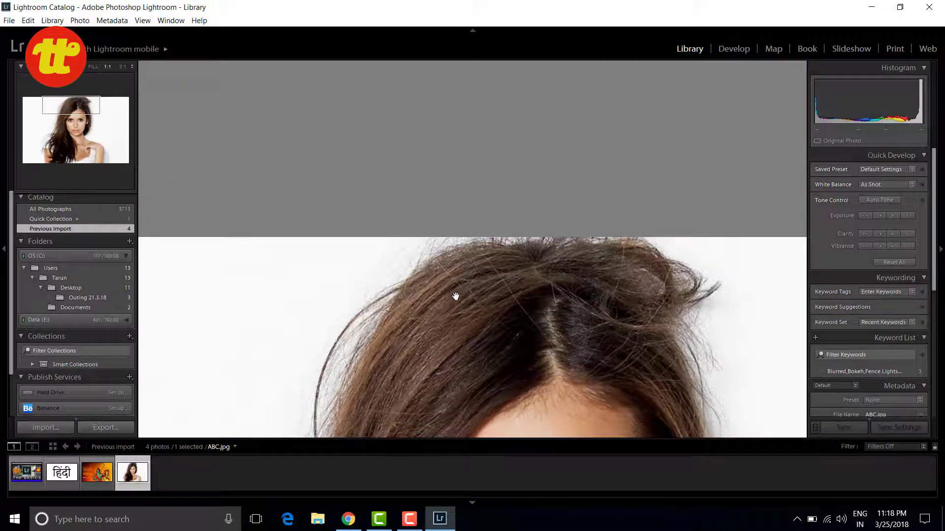
pyautogui.scroll(-10, 435, 295)
pyautogui.scroll(10, 436, 288)
pyautogui.scroll(-10, 436, 287)
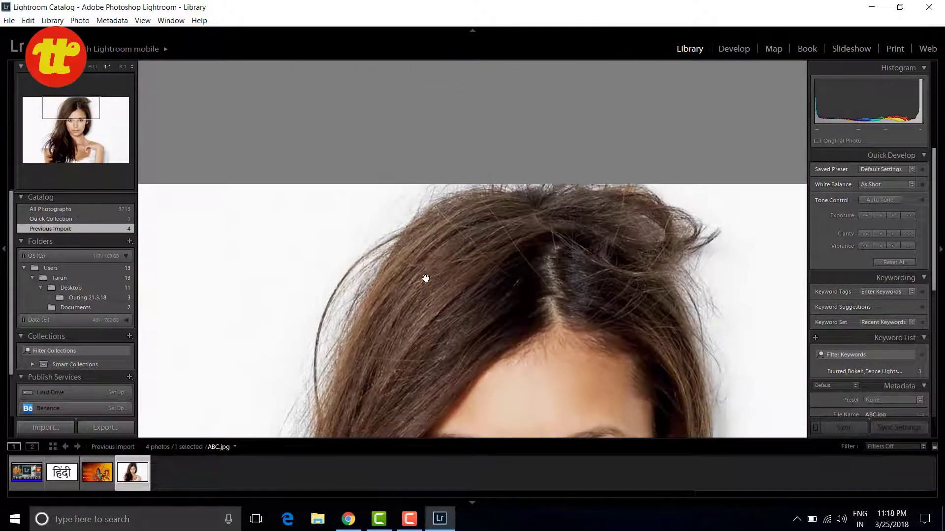
pyautogui.scroll(10, 426, 280)
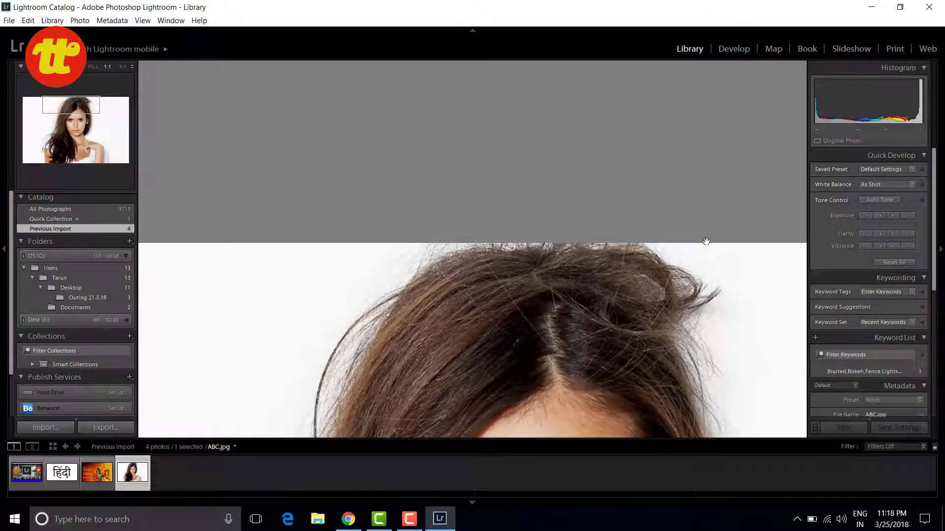
pyautogui.scroll(-5, 630, 319)
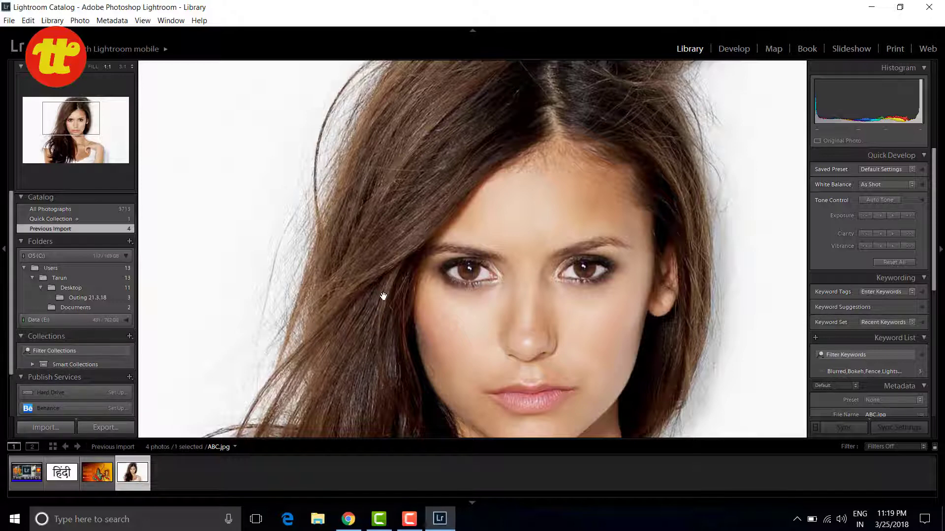
pyautogui.scroll(-2, 383, 296)
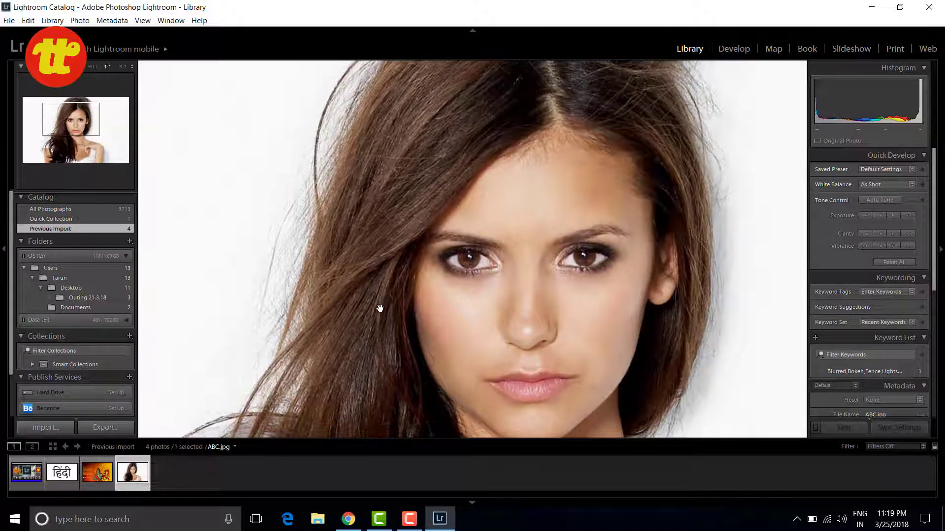
# Step: Return to the photo grid and reopen ABC.jpg so the whole picture fits the view
pyautogui.click(379, 309)
pyautogui.press('g')
pyautogui.doubleClick(405, 116)
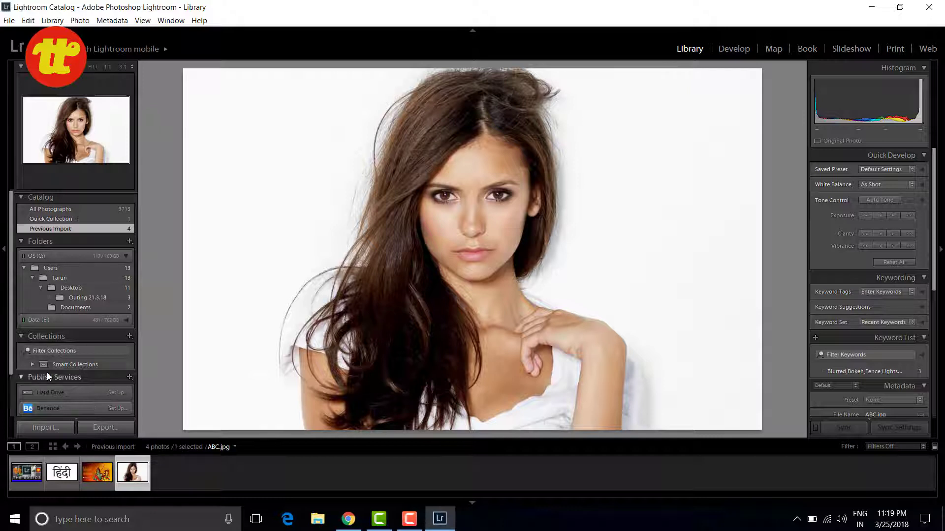
pyautogui.click(23, 243)
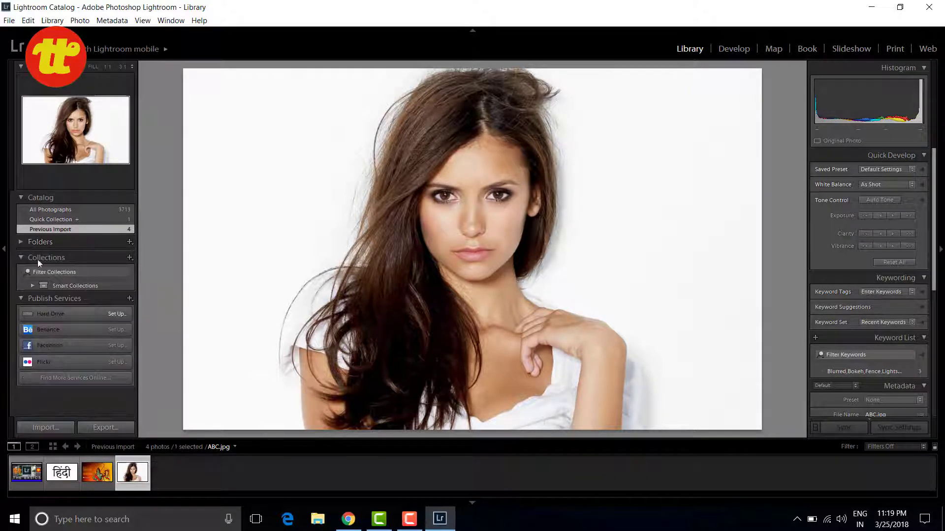
pyautogui.click(21, 241)
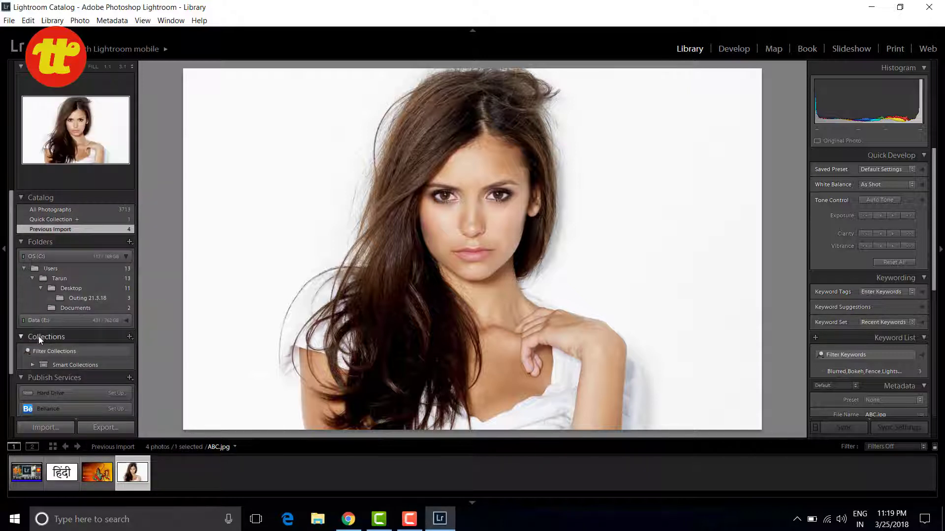
pyautogui.click(23, 337)
pyautogui.scroll(-2, 47, 352)
pyautogui.scroll(2, 48, 354)
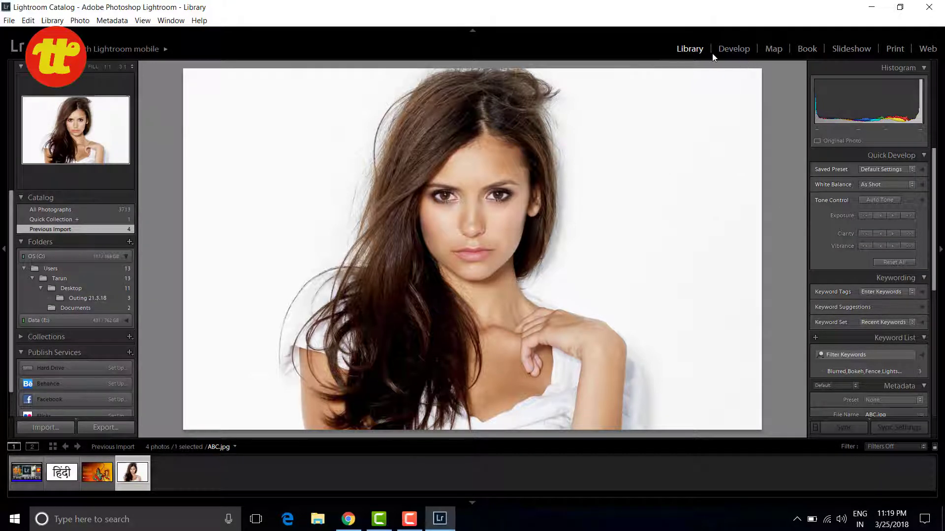
# Step: In the Develop module, try the Blue Filter and Blue Hi-Contrast Filter presets on ABC.jpg, and apply the Green Filter preset
pyautogui.click(732, 50)
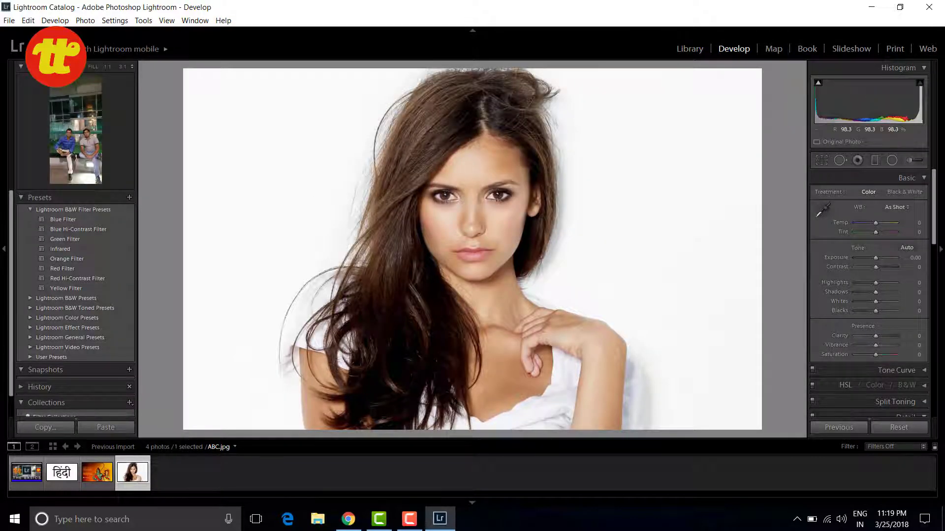
pyautogui.click(57, 220)
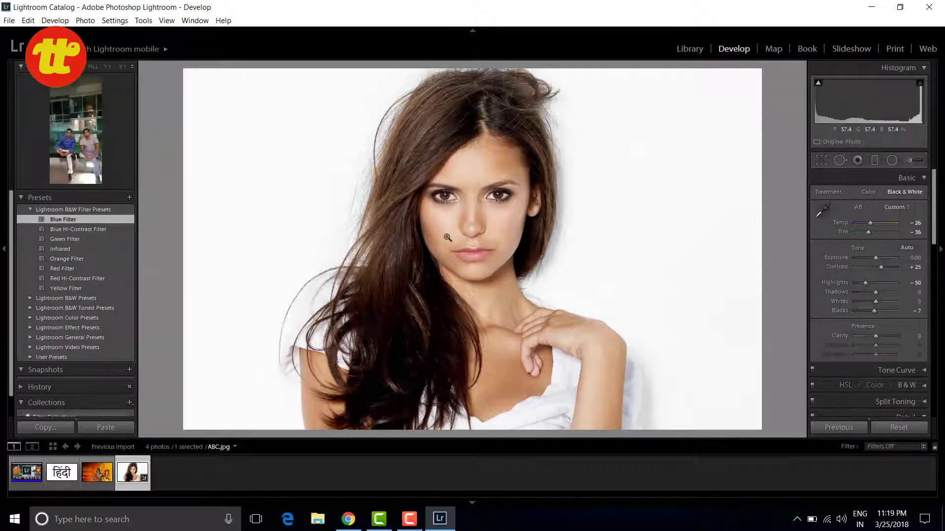
pyautogui.click(88, 229)
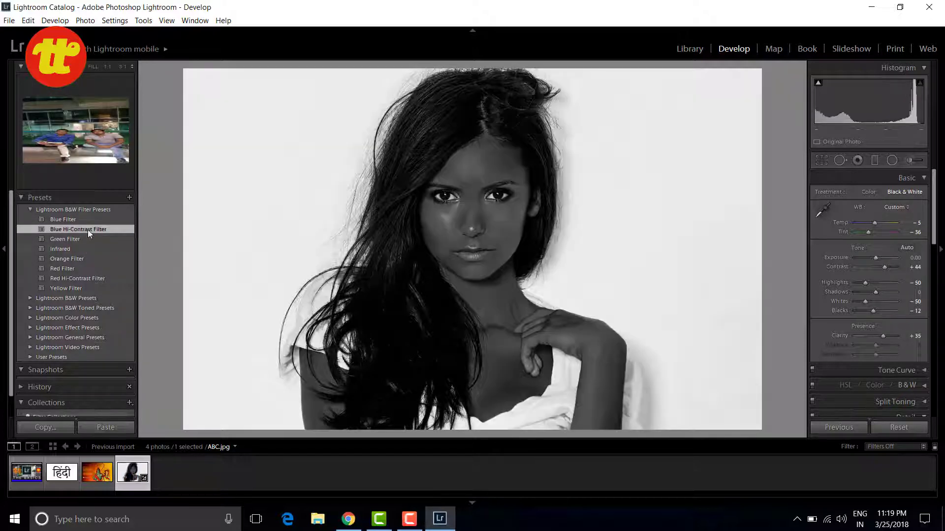
pyautogui.click(74, 240)
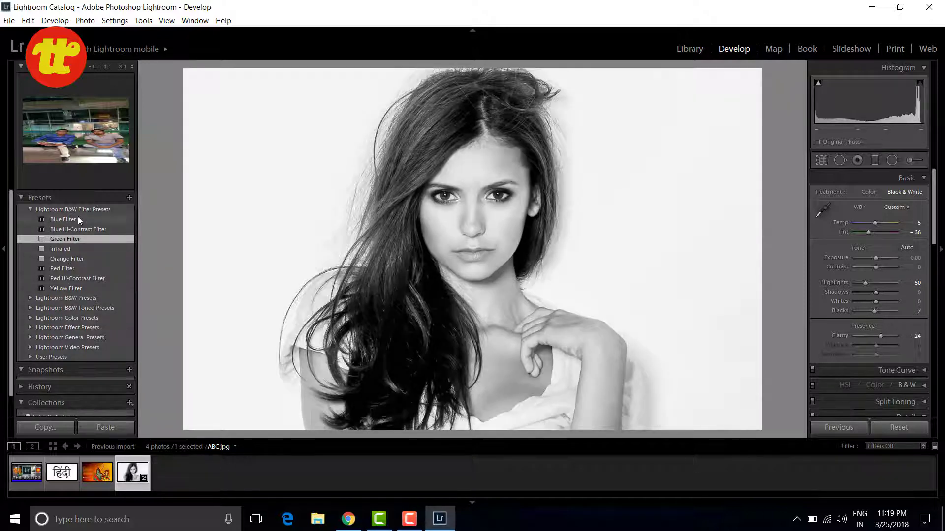
pyautogui.click(30, 210)
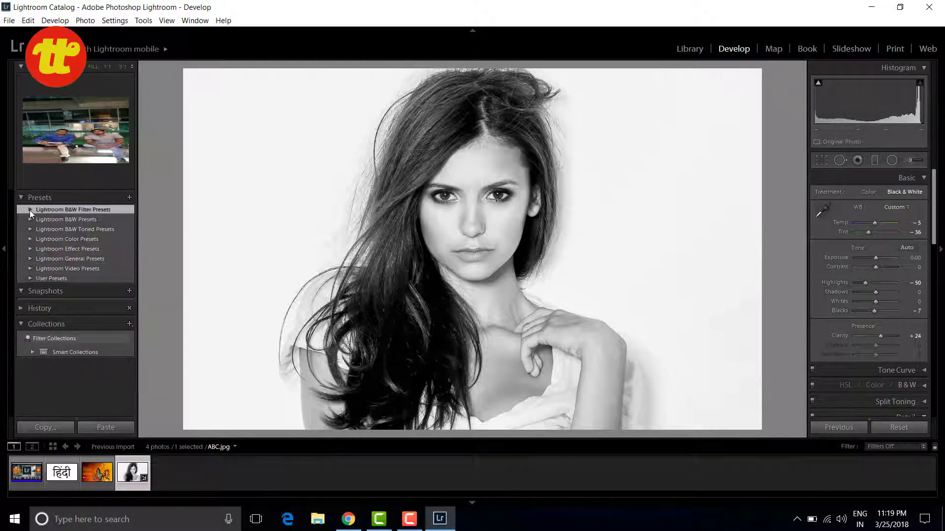
# Step: Try the Aged Photo preset from the Lightroom Color Presets on ABC.jpg
pyautogui.click(30, 239)
pyautogui.click(61, 250)
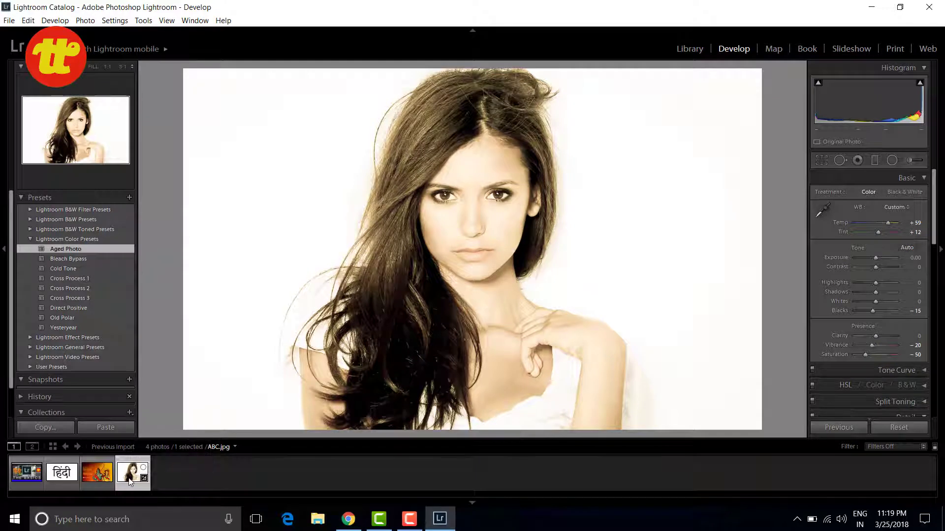
# Step: Undo all the presets applied to ABC.jpg, and reopen the photo in the Develop module
pyautogui.hotkey('ctrl', 'z')
pyautogui.hotkey('ctrl', 'z')
pyautogui.hotkey('ctrl', 'z')
pyautogui.hotkey('ctrl', 'z')
pyautogui.hotkey('ctrl', 'z')
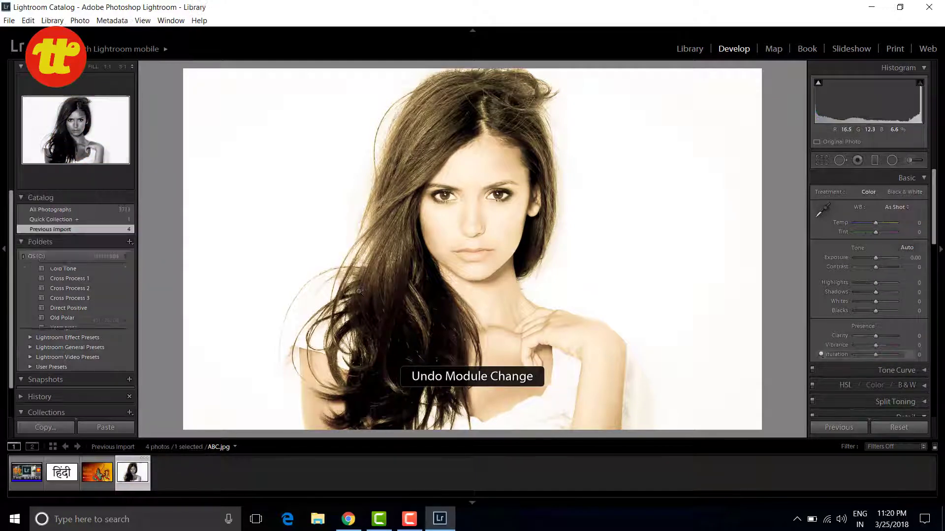
pyautogui.hotkey('ctrl', 'z')
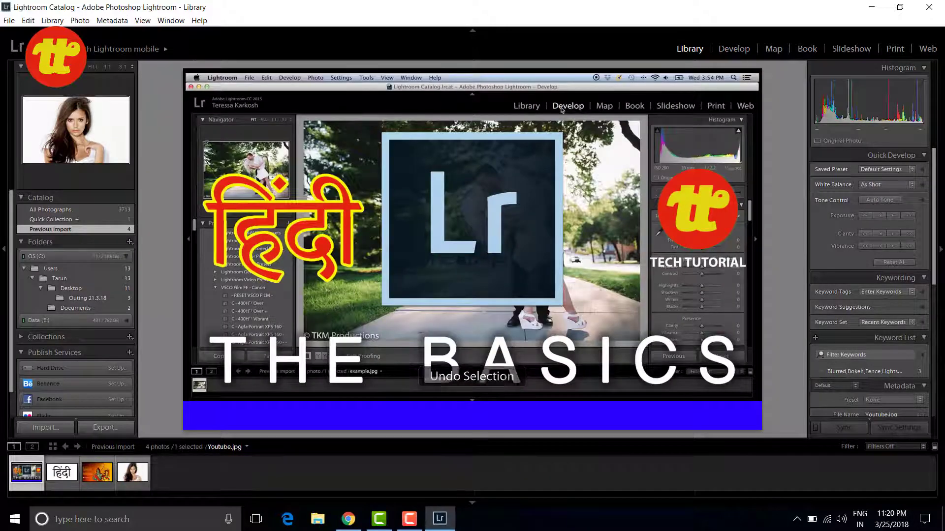
pyautogui.click(133, 474)
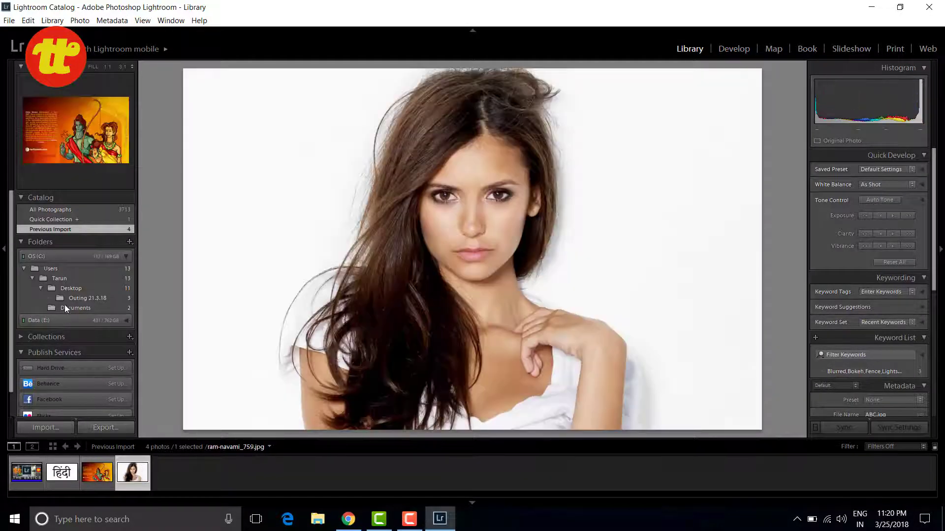
pyautogui.click(736, 49)
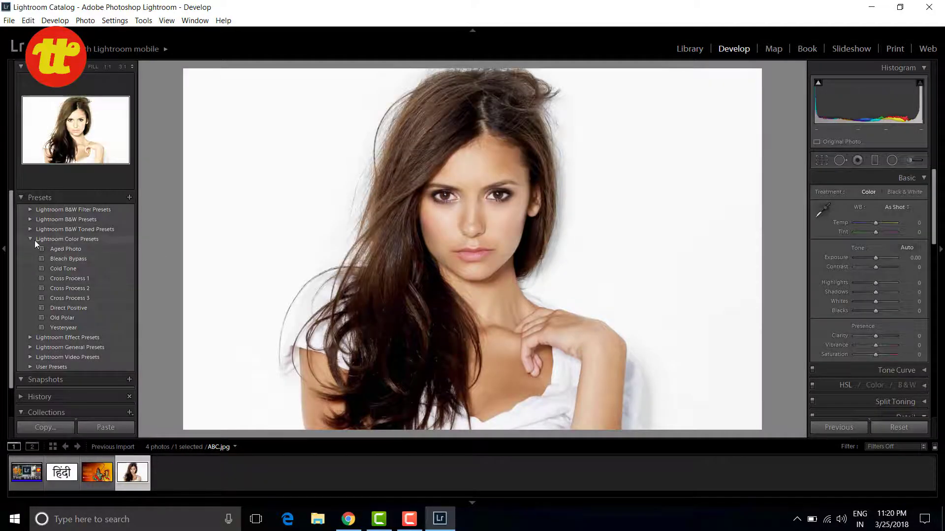
# Step: Try the Aged Photo and Bleach Bypass color presets on ABC.jpg, undoing each one
pyautogui.click(69, 250)
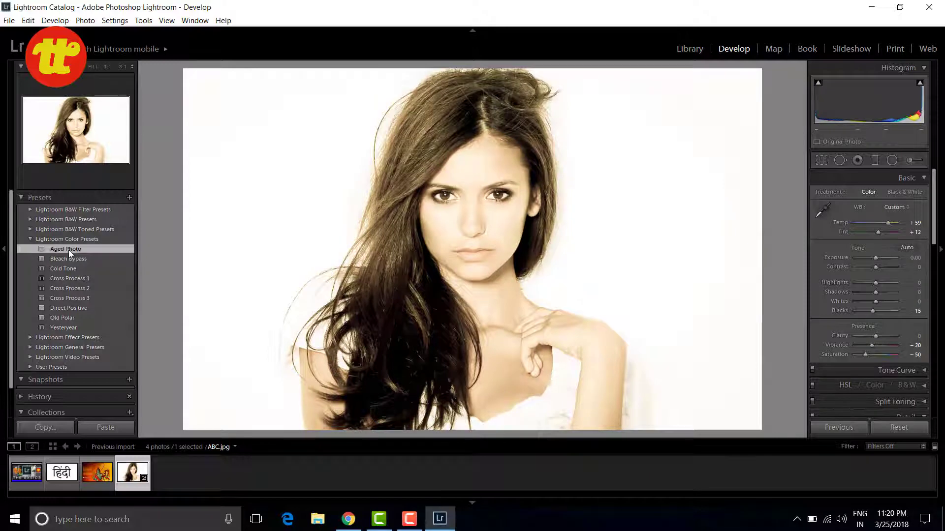
pyautogui.hotkey('ctrl', 'z')
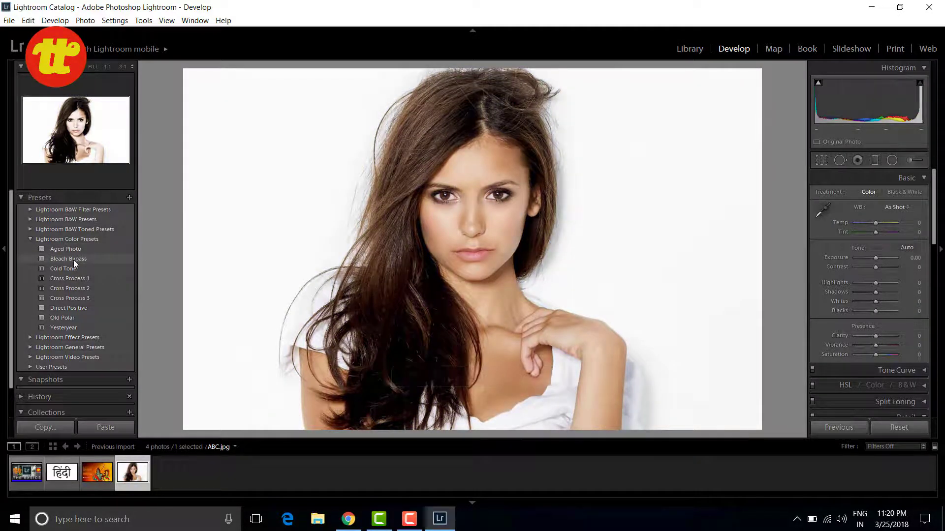
pyautogui.click(72, 259)
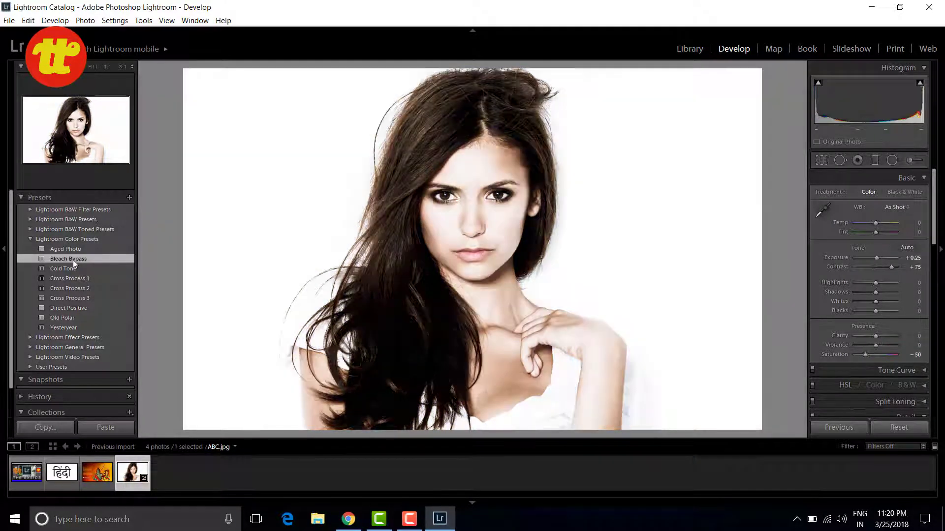
pyautogui.hotkey('ctrl', 'z')
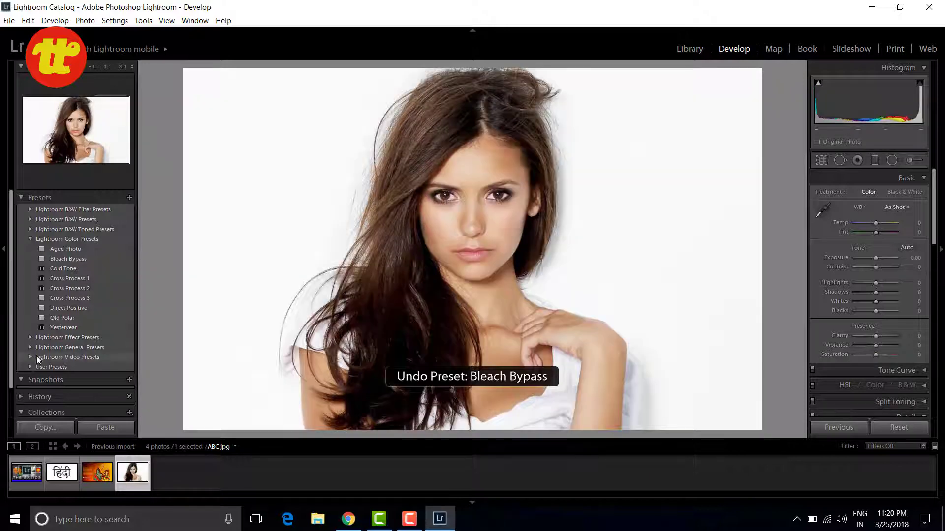
# Step: Apply the Auto Tone general preset to ABC.jpg, undoing it once to compare with the original and reapplying it
pyautogui.click(29, 347)
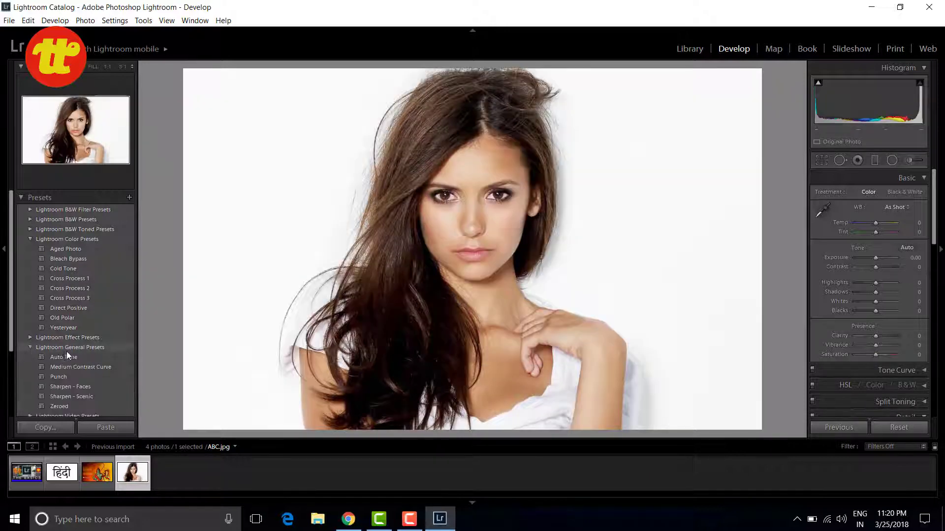
pyautogui.click(61, 356)
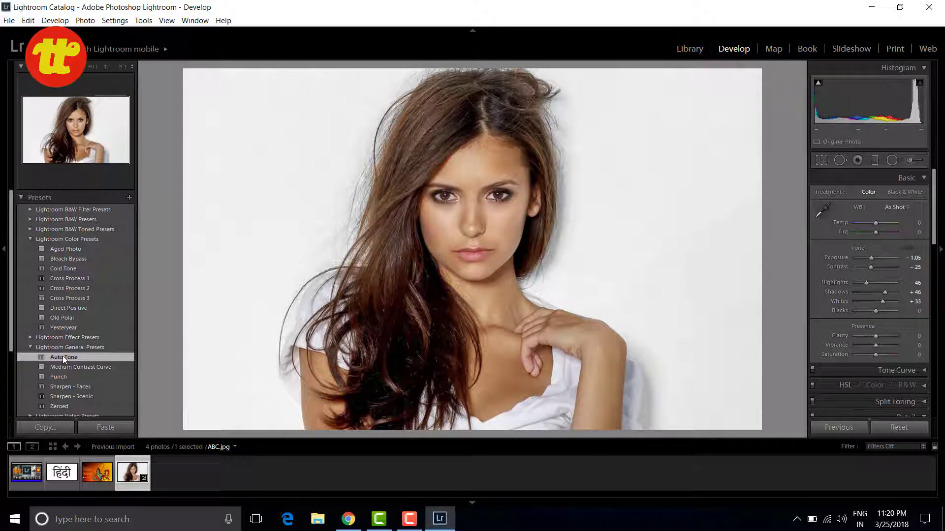
pyautogui.hotkey('ctrl', 'z')
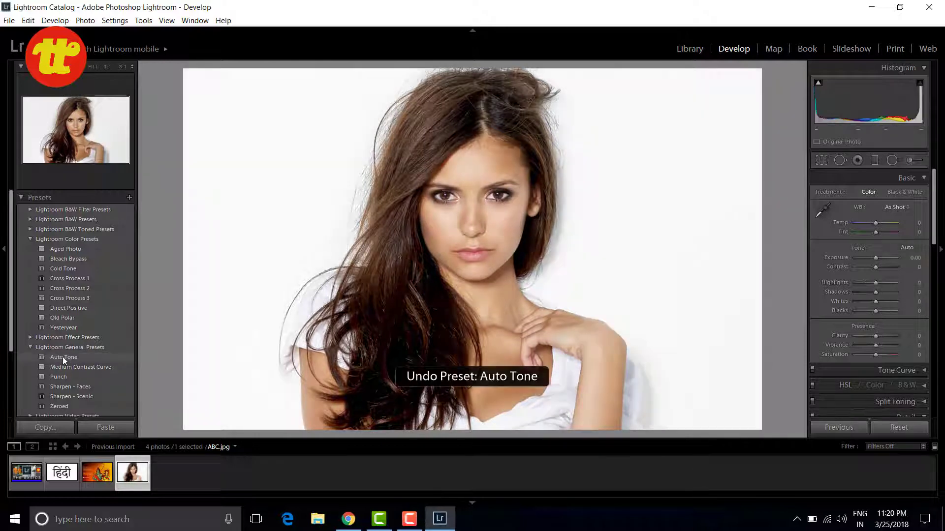
pyautogui.click(63, 357)
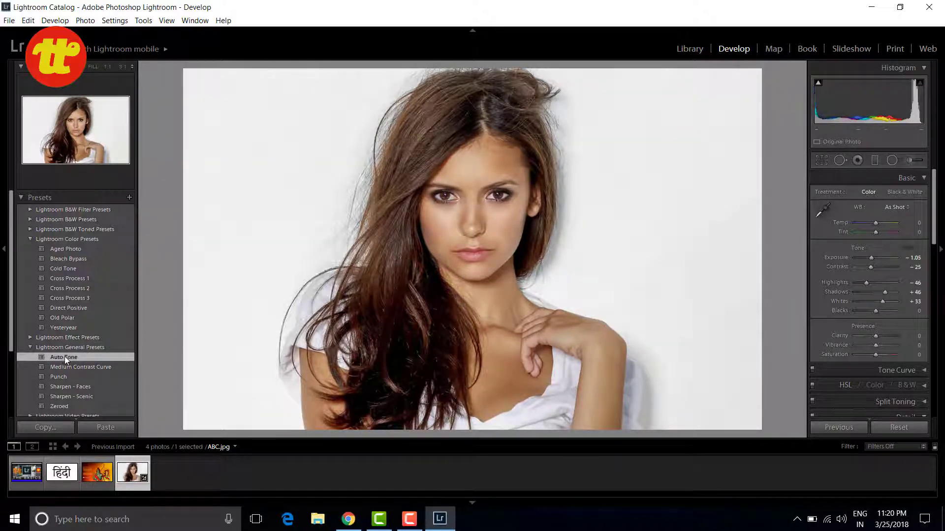
# Step: Look through the Lightroom Video Presets and view the settings for creating a new Develop preset without creating one
pyautogui.scroll(-3, 64, 384)
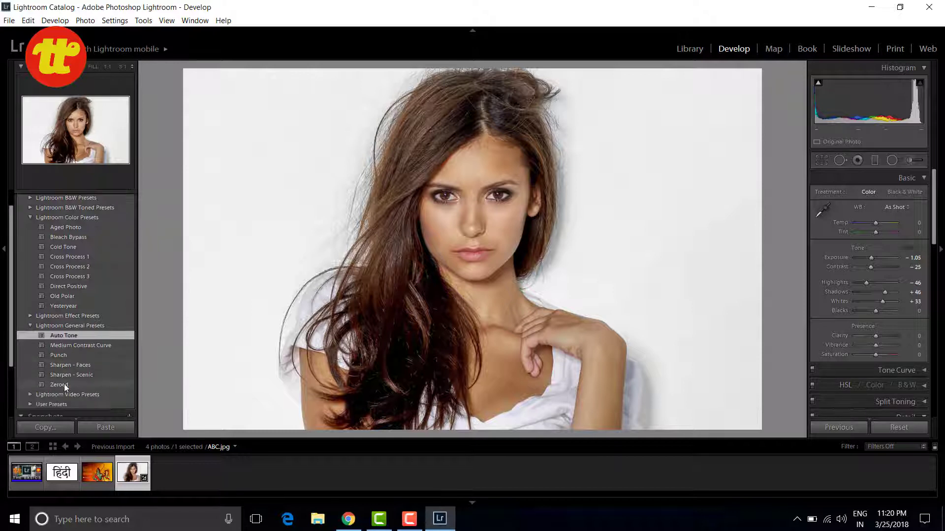
pyautogui.click(30, 374)
pyautogui.scroll(-2, 64, 354)
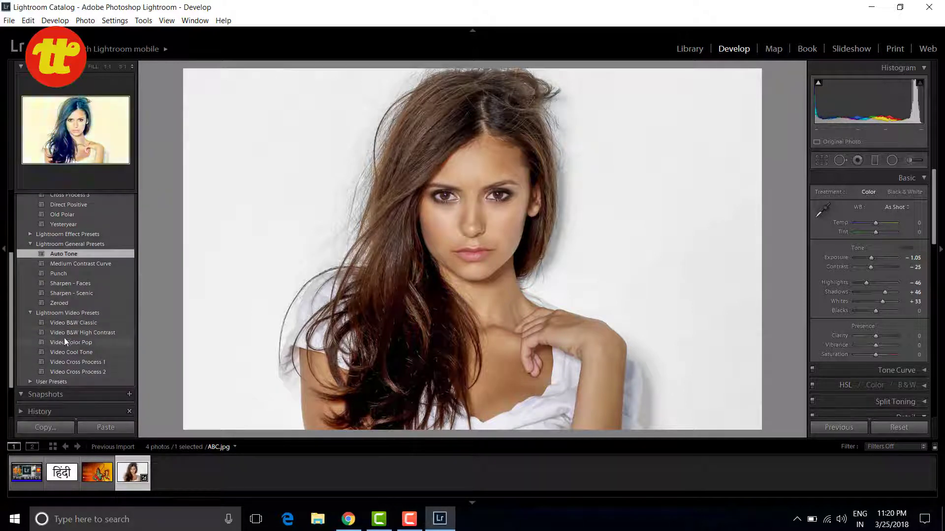
pyautogui.scroll(-2, 67, 324)
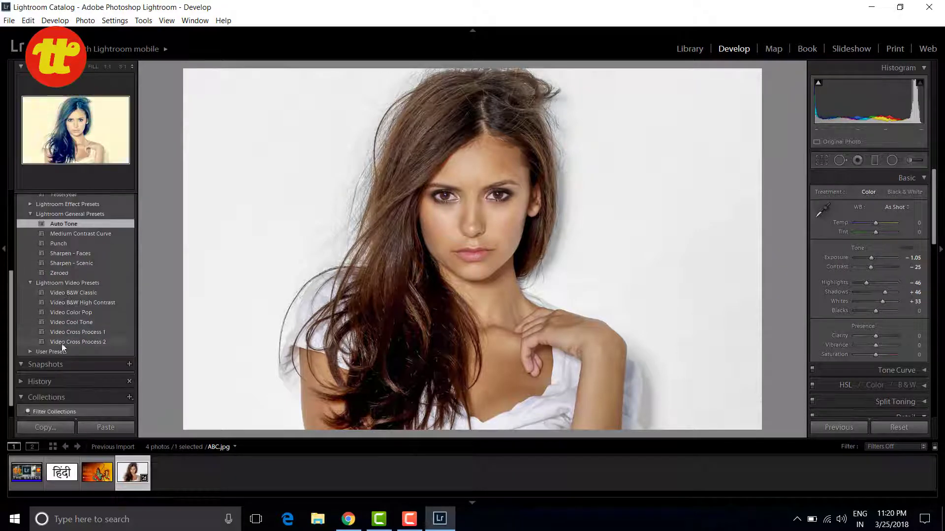
pyautogui.scroll(5, 53, 333)
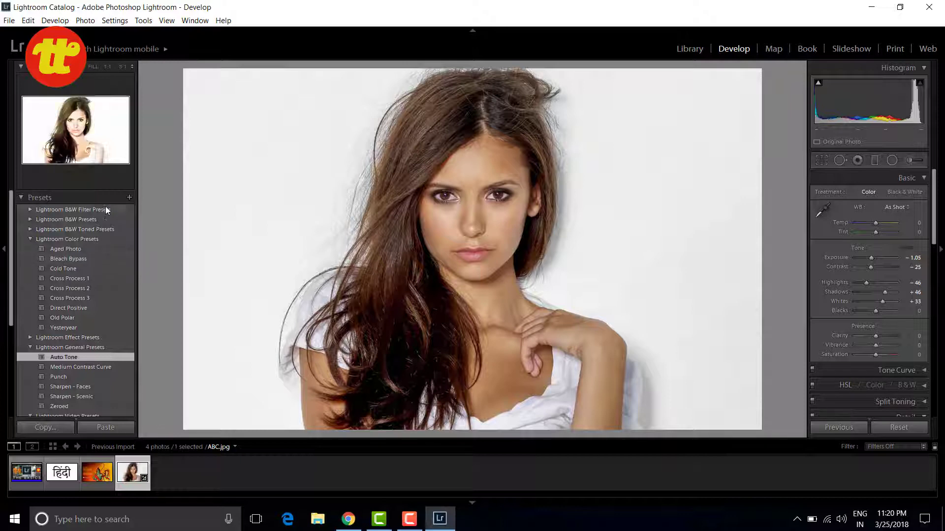
pyautogui.click(131, 198)
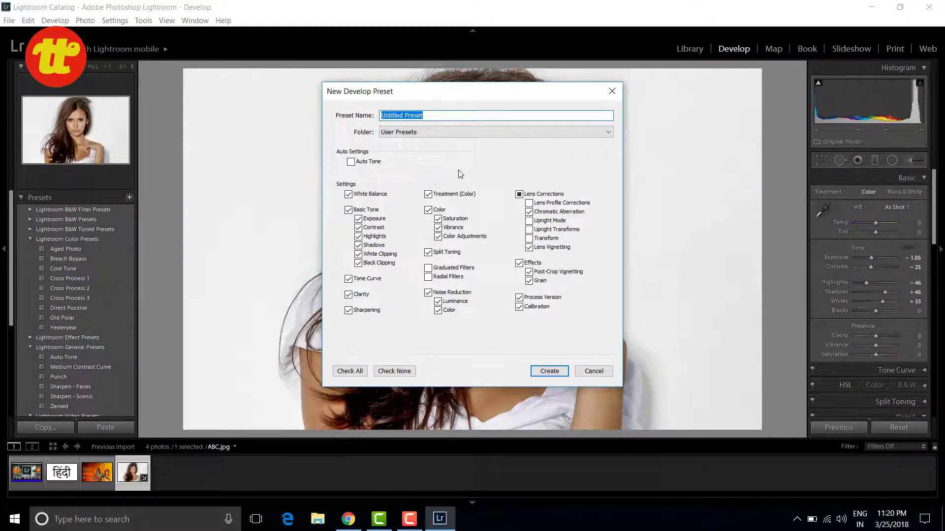
pyautogui.click(590, 371)
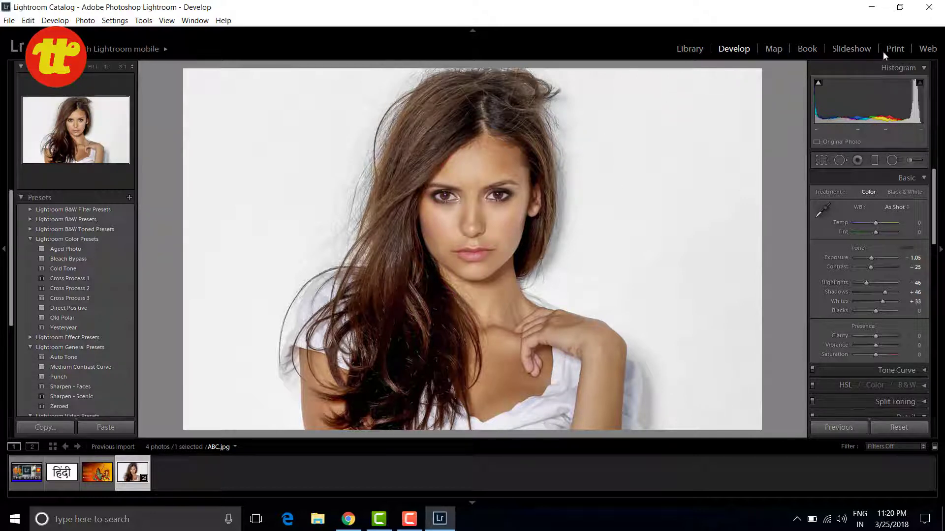
# Step: Inspect the model's hair and face at 1:1 magnification, and apply the Punch general preset to ABC.jpg
pyautogui.click(9, 20)
pyautogui.click(434, 261)
pyautogui.press('z')
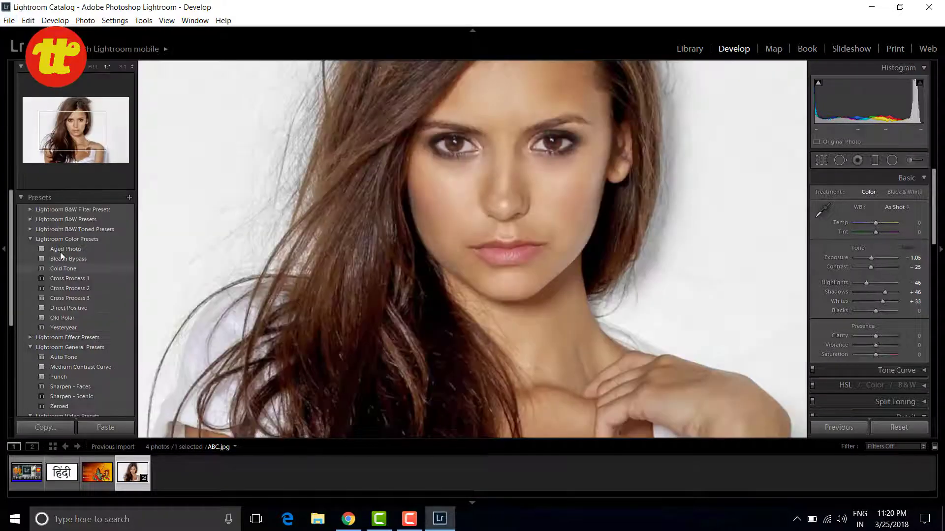
pyautogui.moveTo(84, 133); pyautogui.dragTo(69, 115)
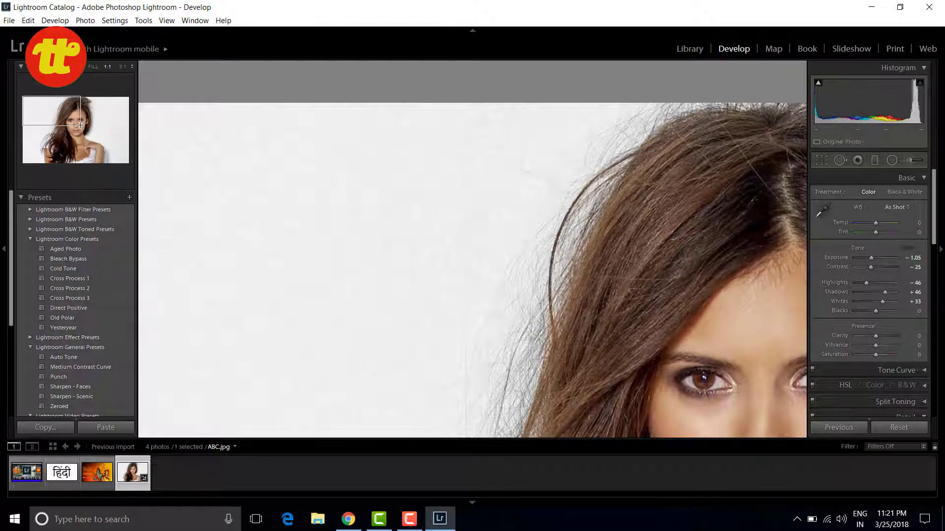
pyautogui.press('z')
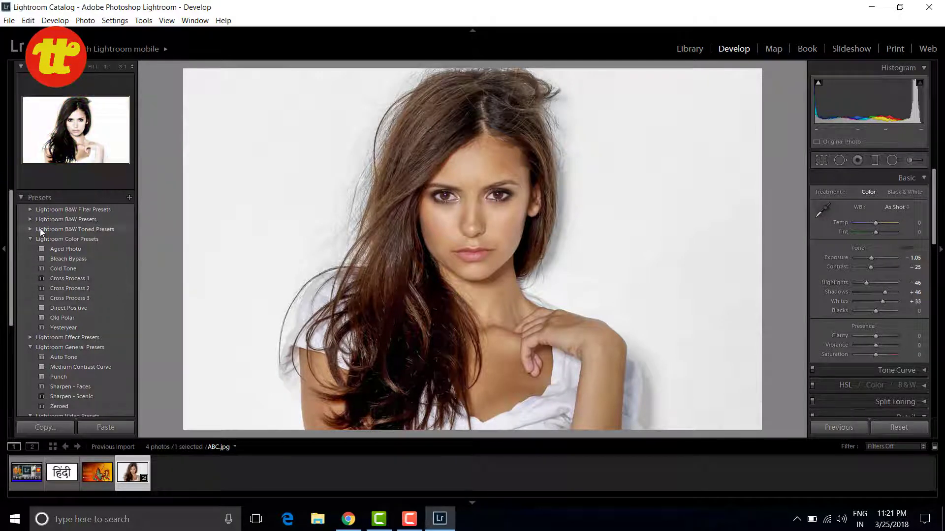
pyautogui.click(54, 378)
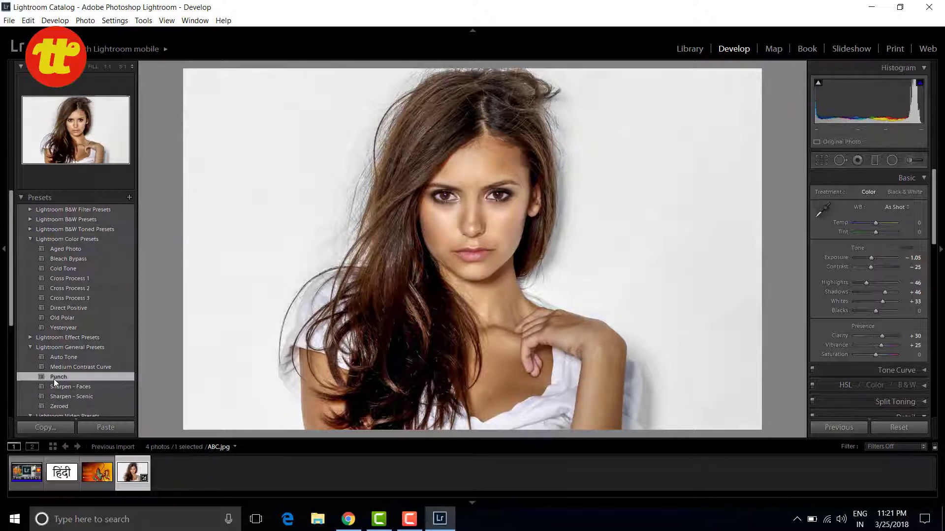
# Step: Open the export settings for ABC.jpg and view the available export destinations and location options
pyautogui.click(9, 20)
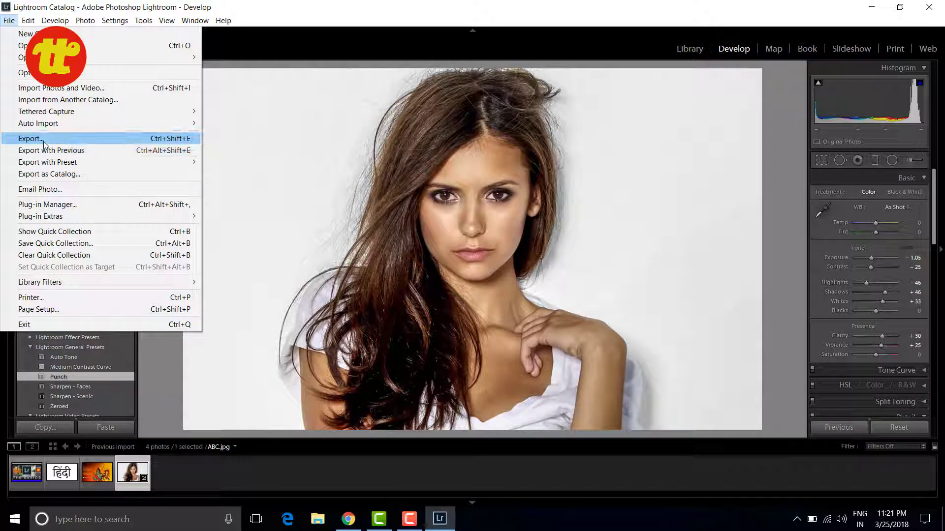
pyautogui.click(43, 140)
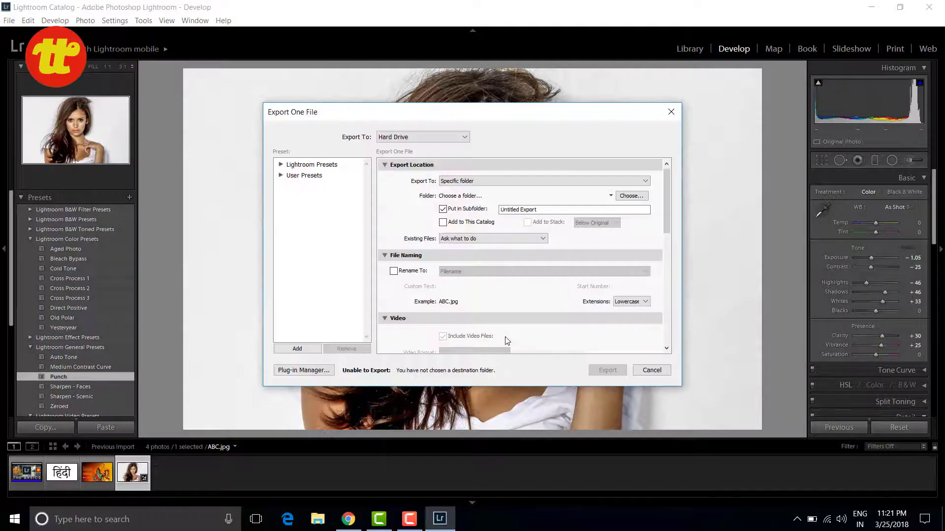
pyautogui.click(424, 138)
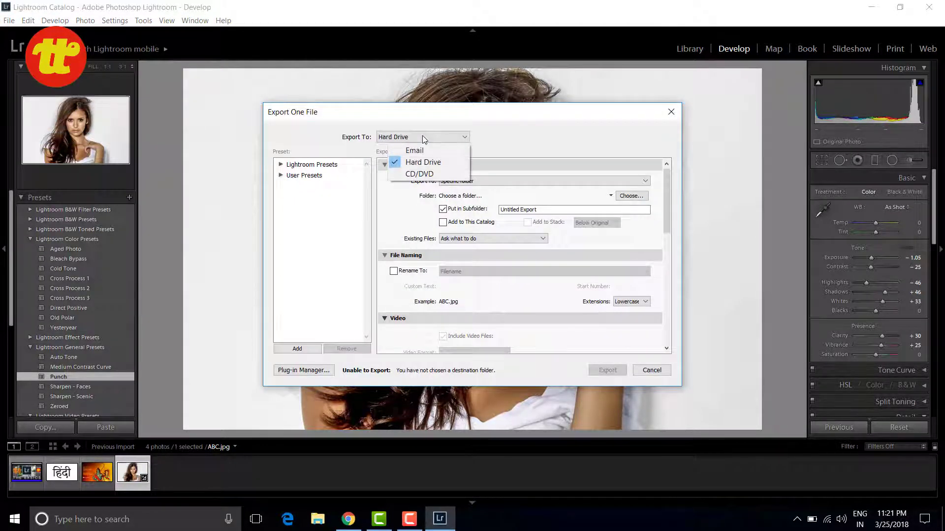
pyautogui.click(422, 137)
pyautogui.click(423, 138)
pyautogui.click(387, 214)
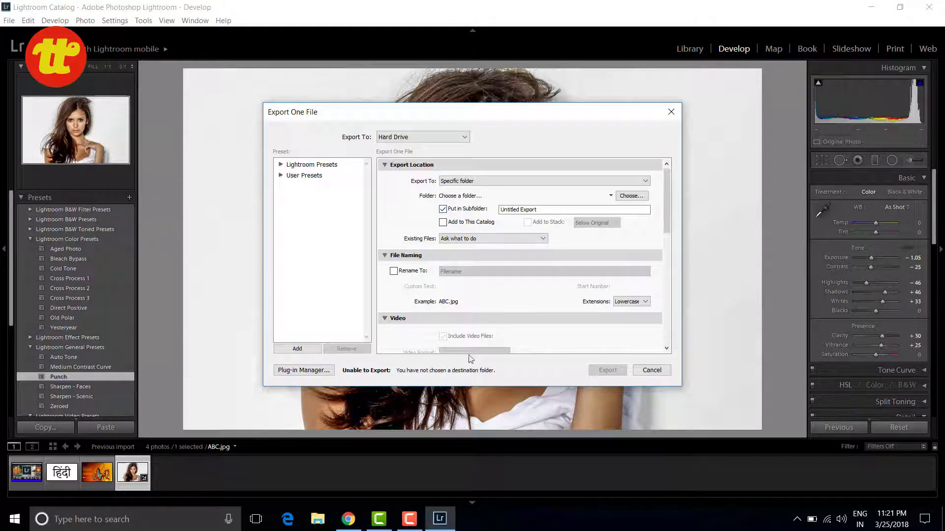
pyautogui.click(543, 211)
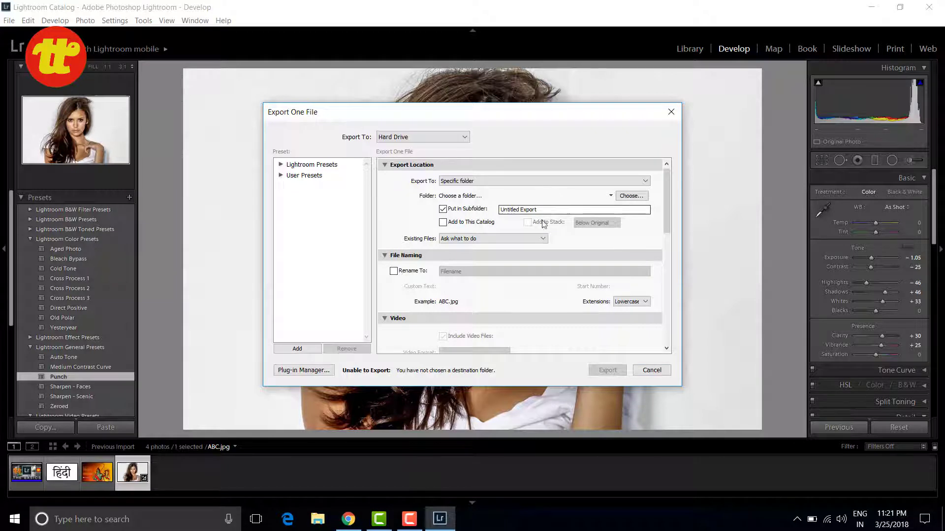
# Step: Enable file renaming for the export, review the remaining export settings, and close them without exporting
pyautogui.click(405, 273)
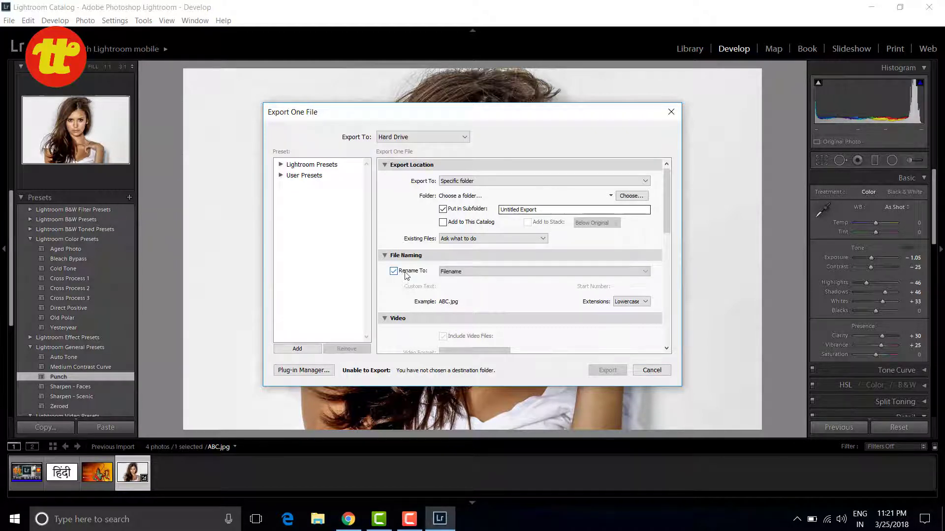
pyautogui.moveTo(667, 222); pyautogui.dragTo(671, 367)
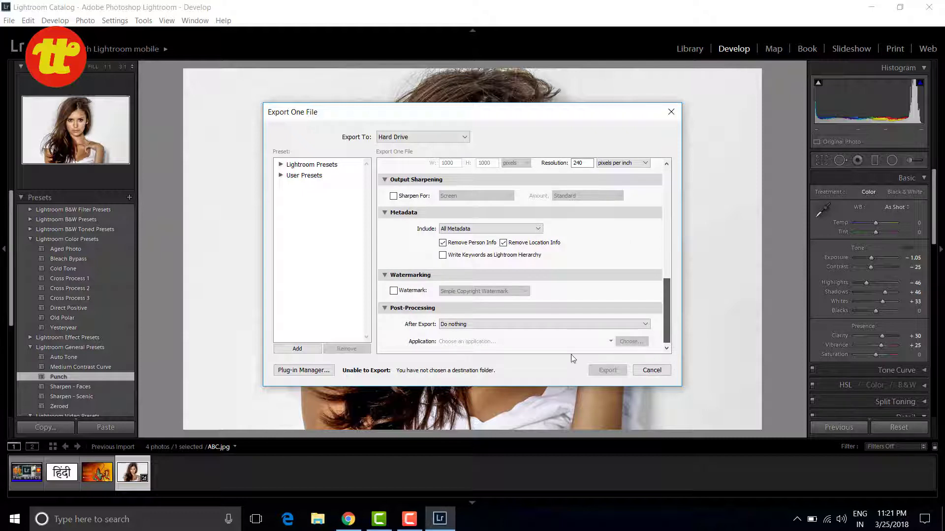
pyautogui.scroll(10, 441, 263)
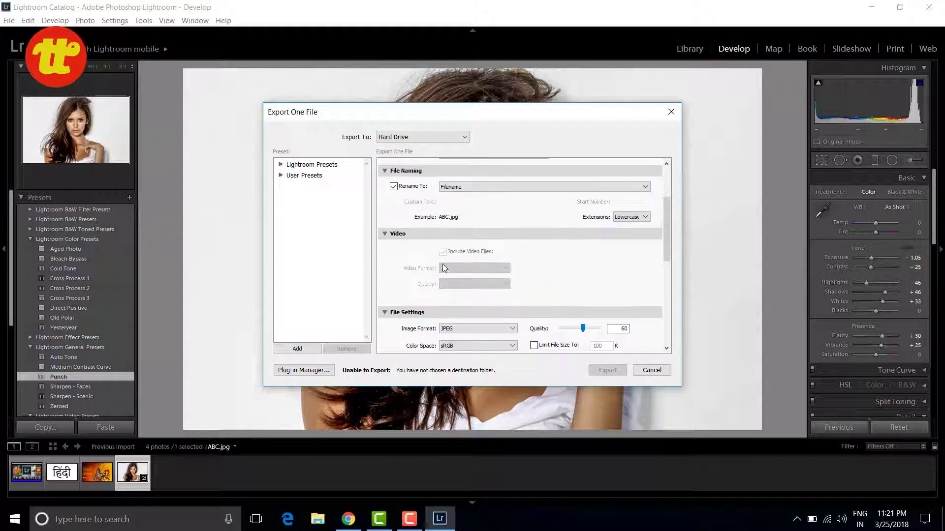
pyautogui.click(447, 241)
pyautogui.click(652, 371)
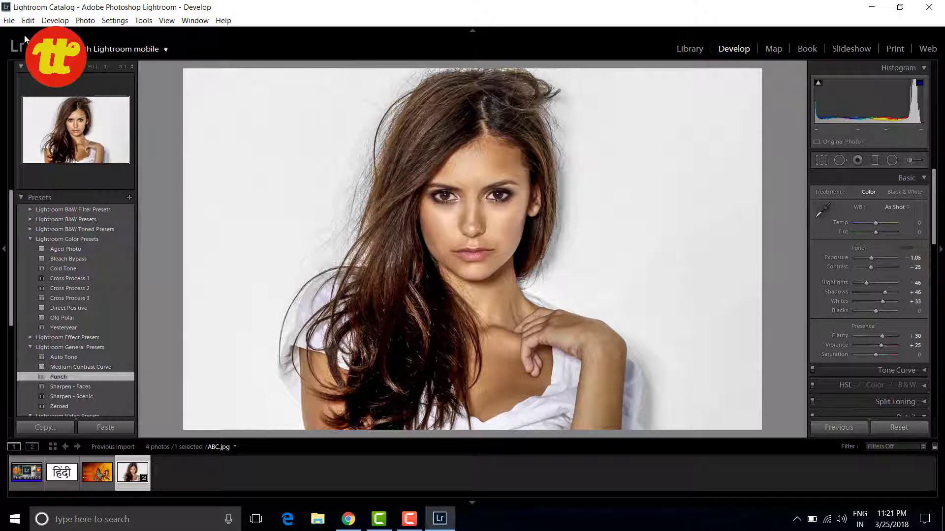
# Step: View the options for saving the Quick Collection and close them without saving
pyautogui.click(9, 22)
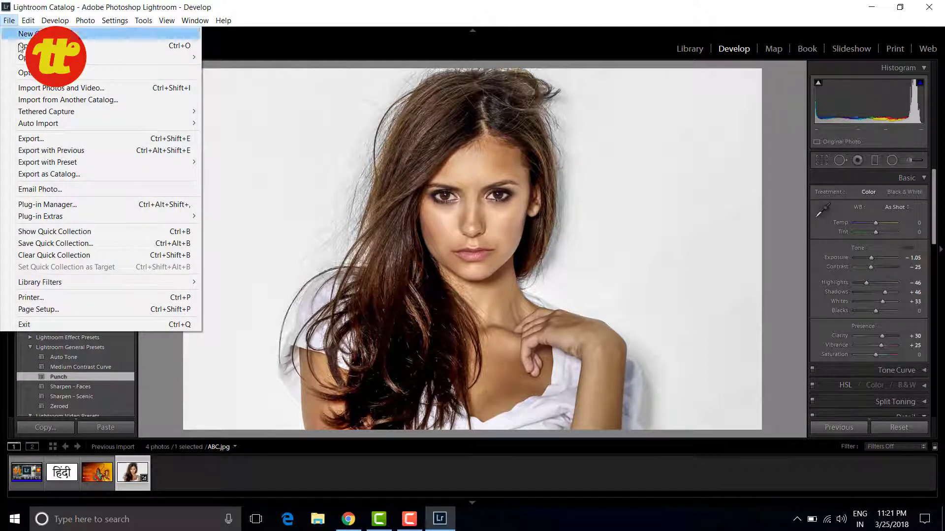
pyautogui.click(38, 246)
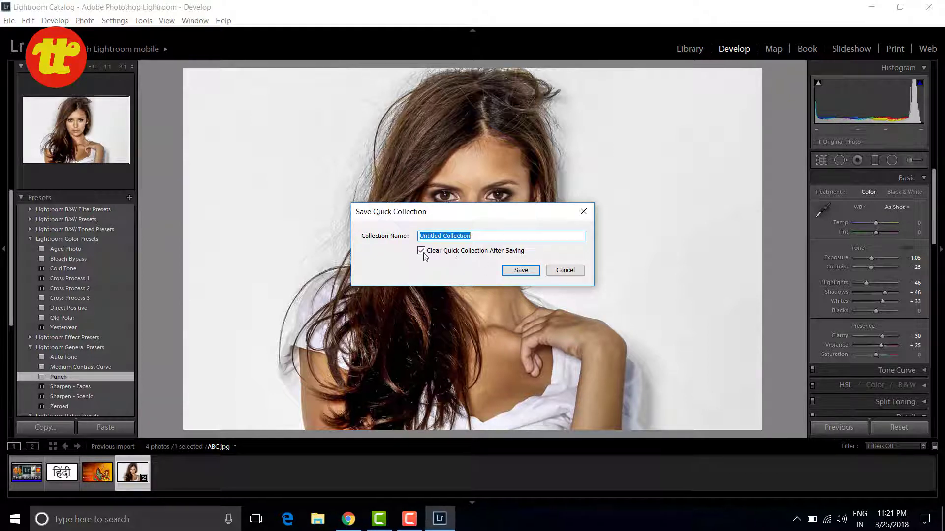
pyautogui.click(564, 271)
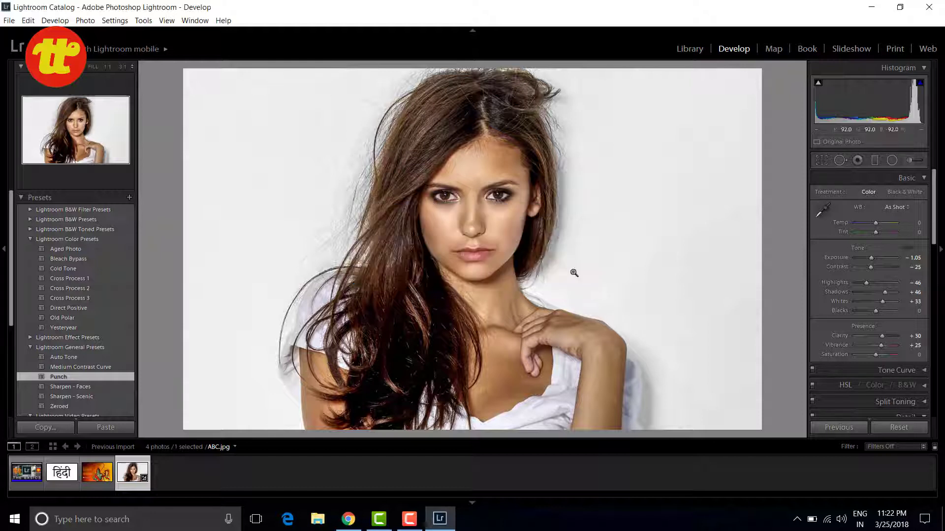
# Step: Preview ABC.jpg enlarged in the default Classic Gallery layout of the Web module, and return to the Develop module
pyautogui.click(926, 50)
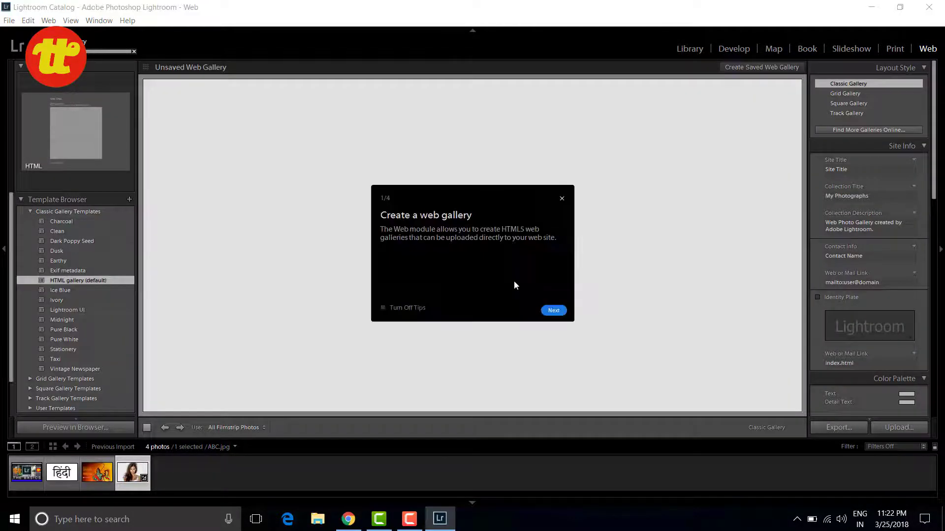
pyautogui.click(563, 200)
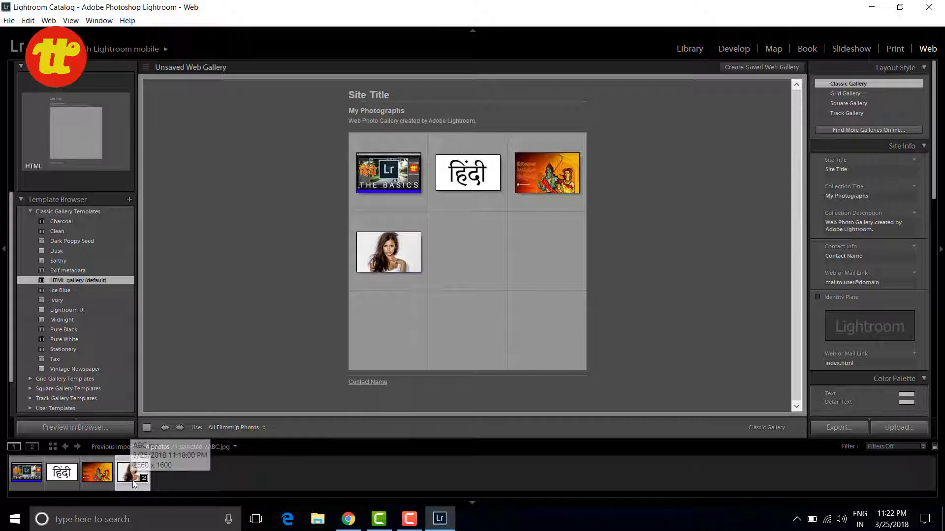
pyautogui.click(406, 261)
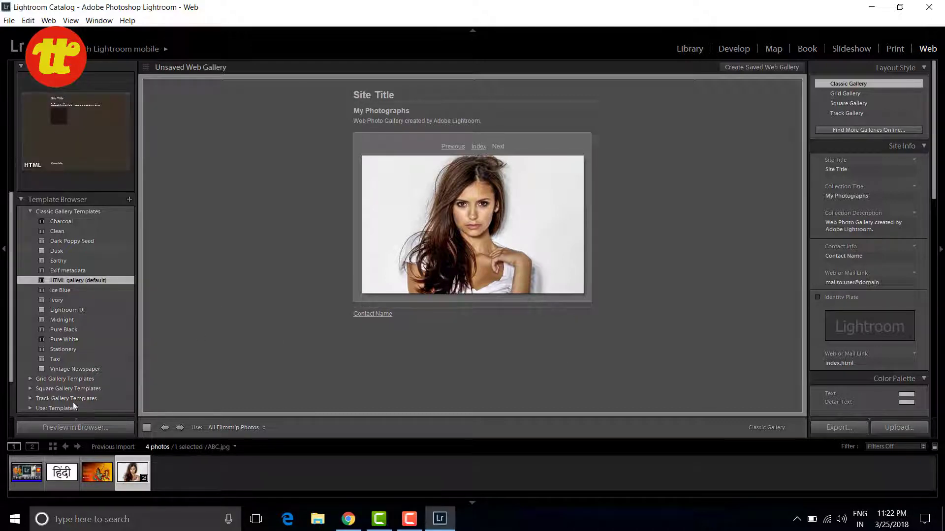
pyautogui.click(733, 49)
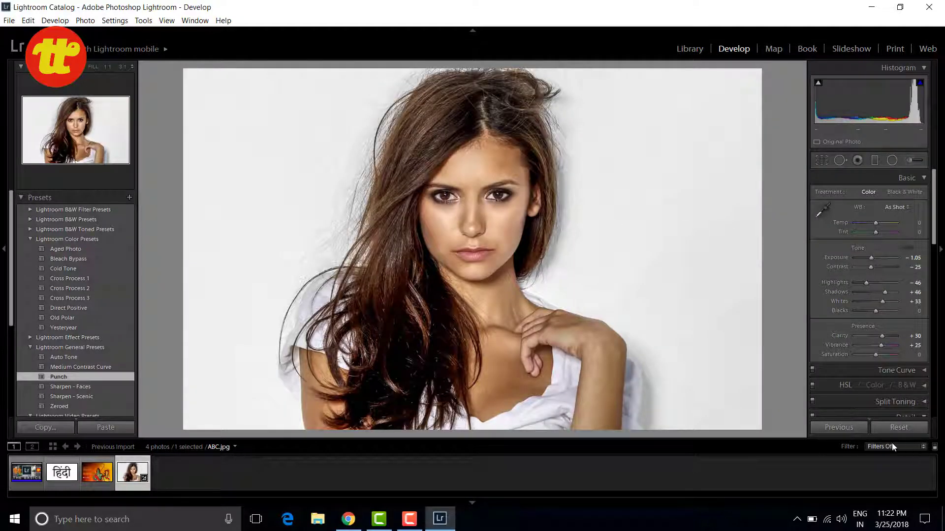
# Step: Review the photo options for ABC.jpg, including export and rating, and show the photo in its Library folder
pyautogui.rightClick(419, 155)
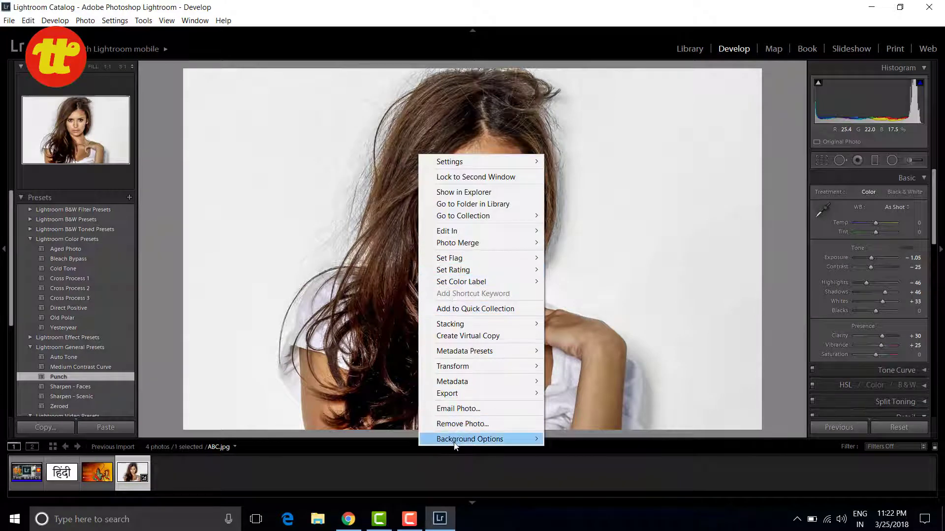
pyautogui.moveTo(474, 398)
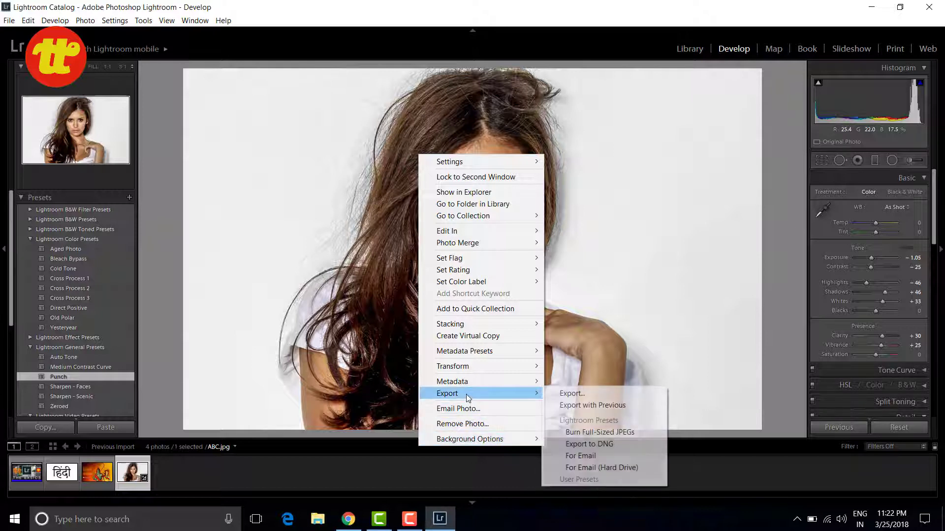
pyautogui.moveTo(499, 277)
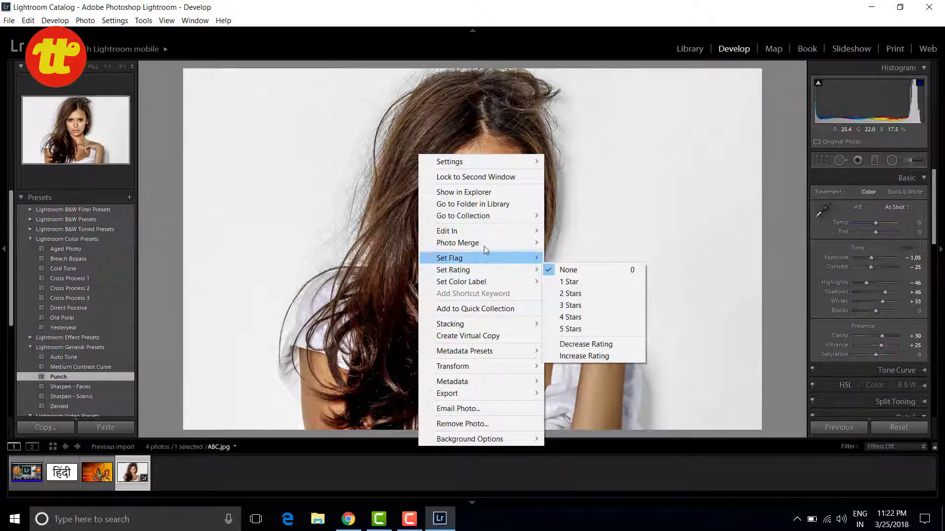
pyautogui.click(480, 203)
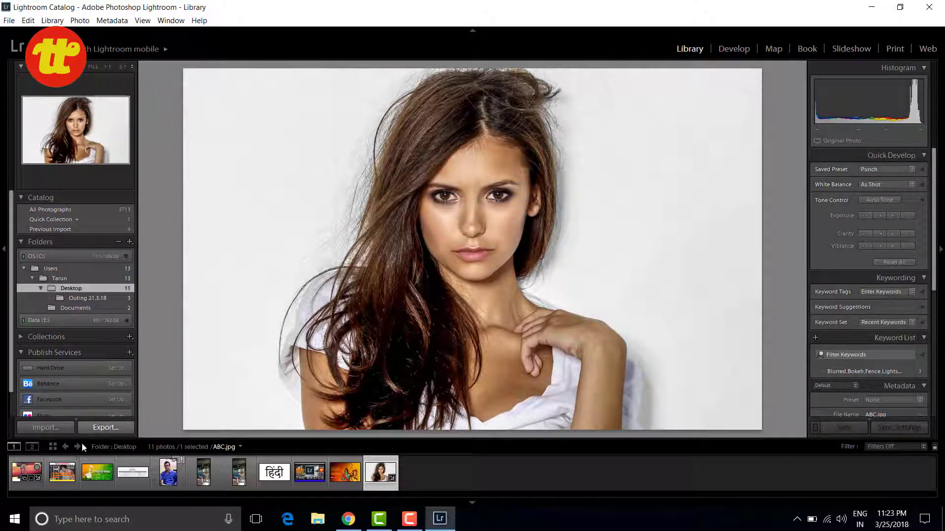
# Step: Open the export settings for ABC.jpg and begin choosing a specific destination folder
pyautogui.click(101, 429)
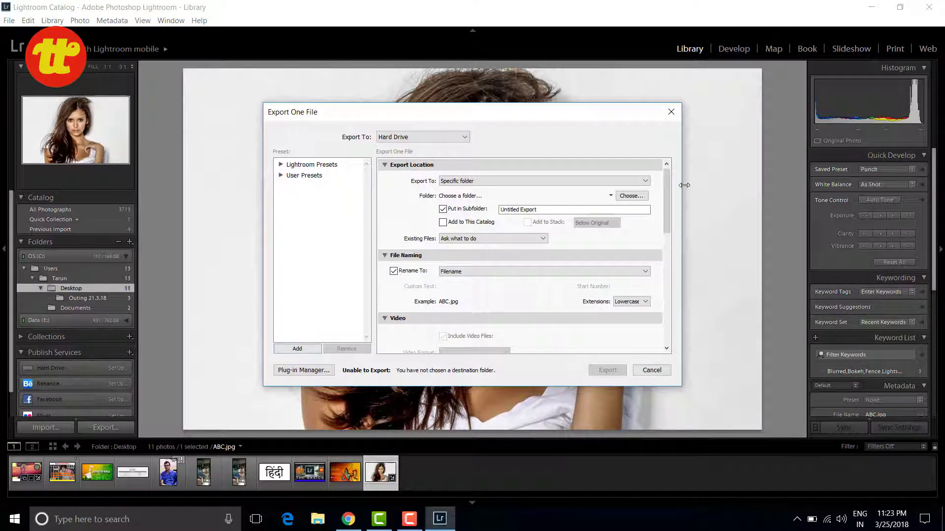
pyautogui.click(630, 197)
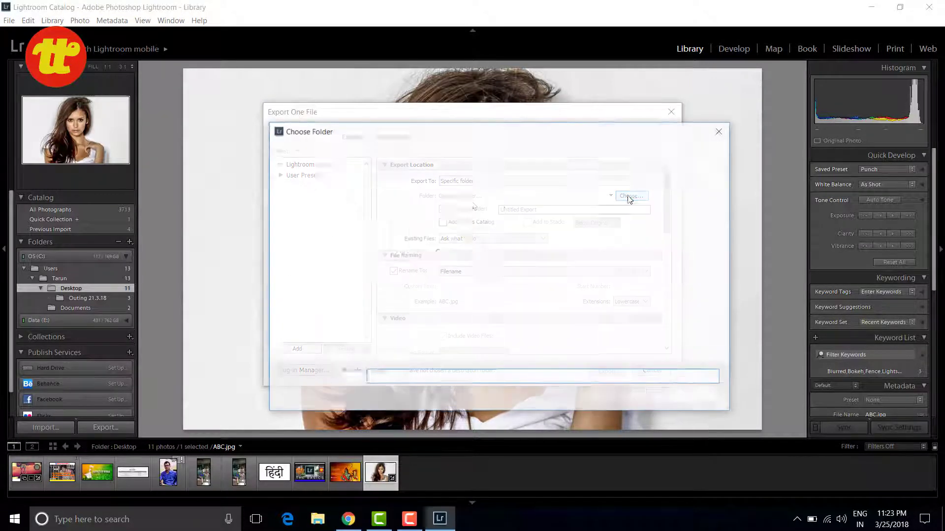
pyautogui.rightClick(527, 297)
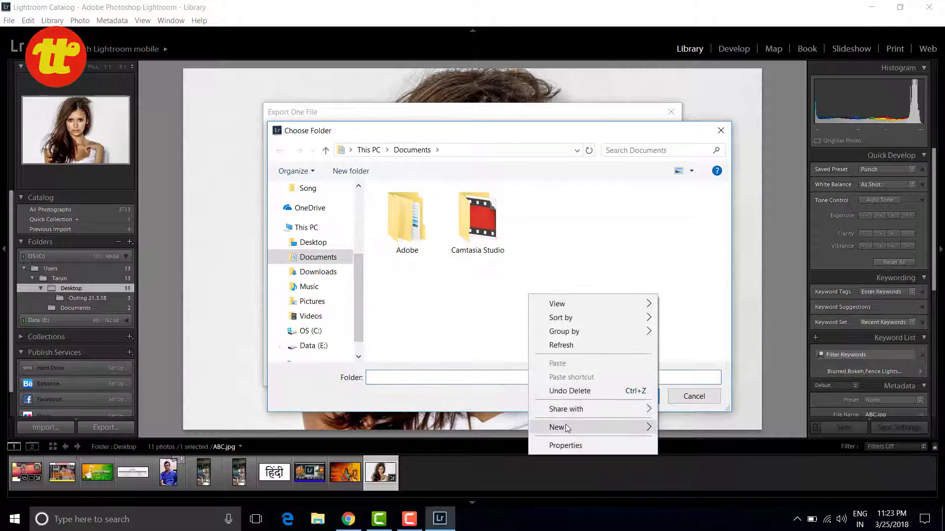
pyautogui.moveTo(591, 429)
pyautogui.click(685, 285)
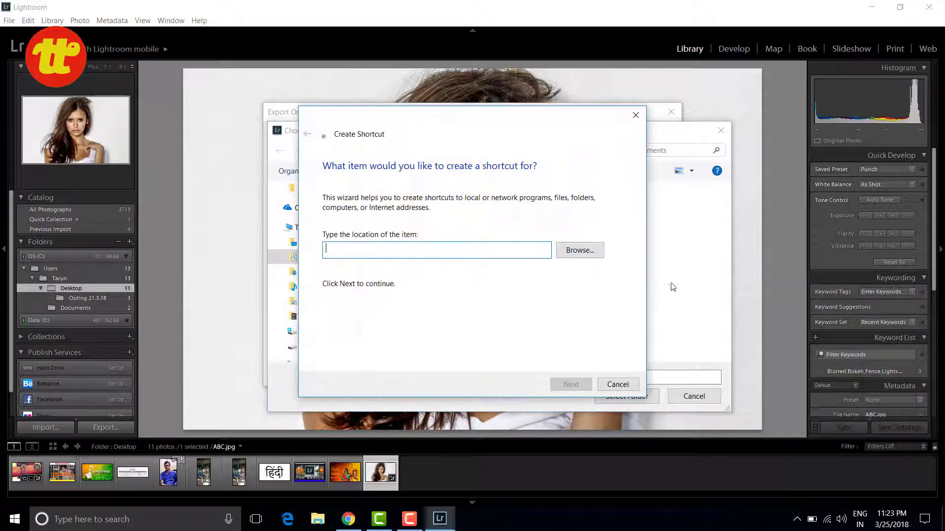
pyautogui.click(616, 385)
# Step: Create a new folder in Documents as the export destination, and export ABC.jpg to it
pyautogui.rightClick(572, 251)
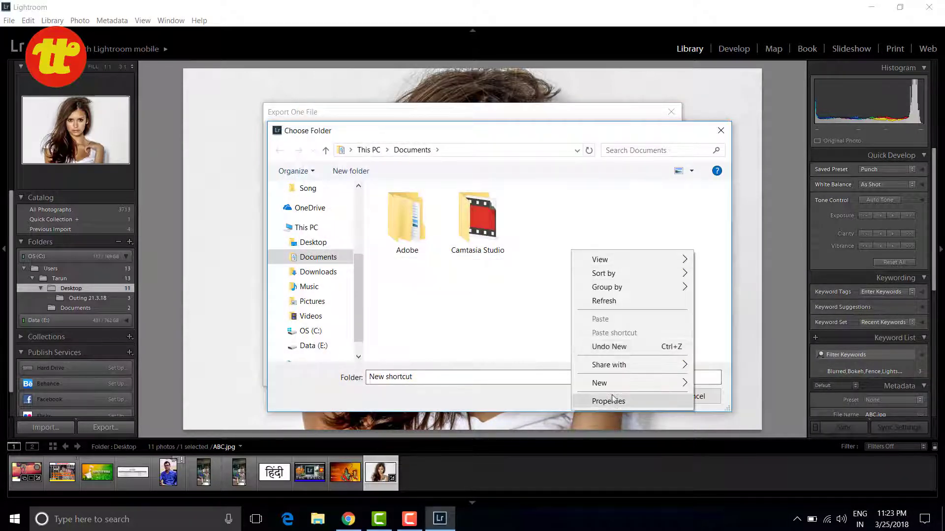
pyautogui.moveTo(602, 384)
pyautogui.click(750, 224)
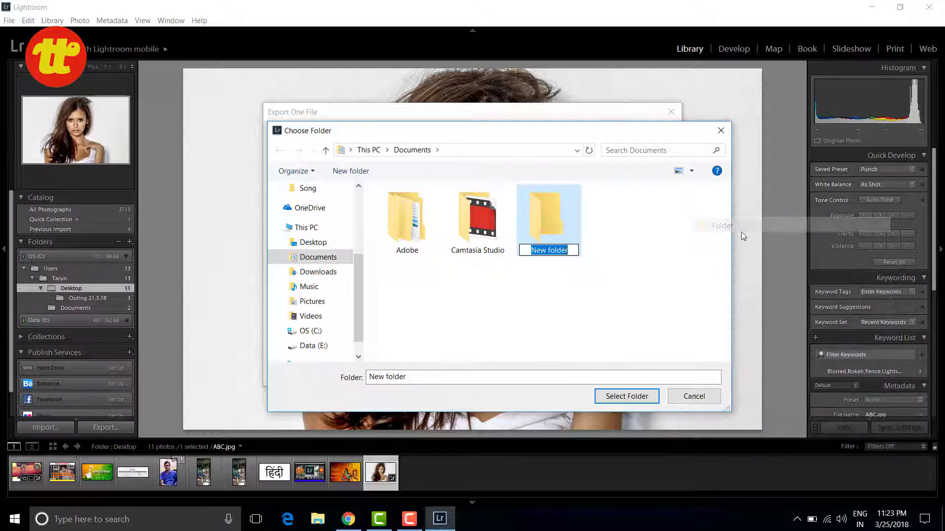
pyautogui.click(625, 395)
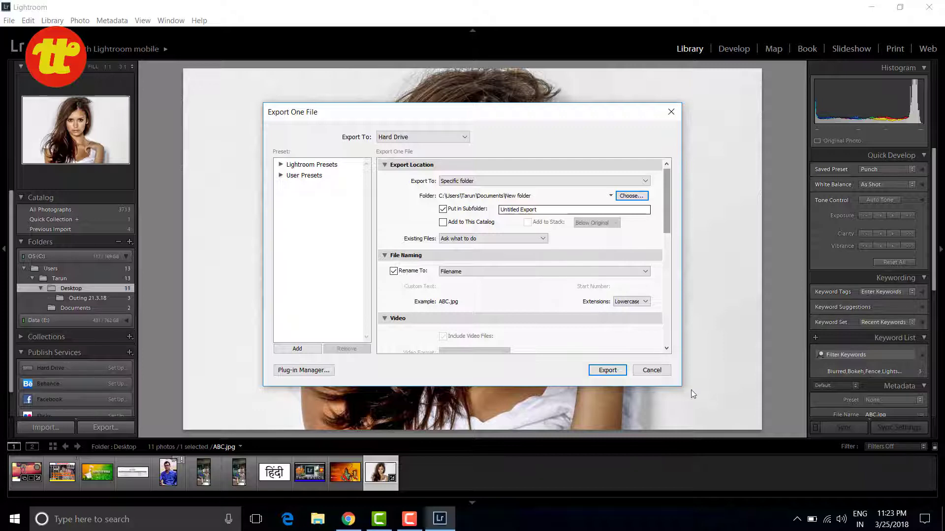
pyautogui.click(613, 373)
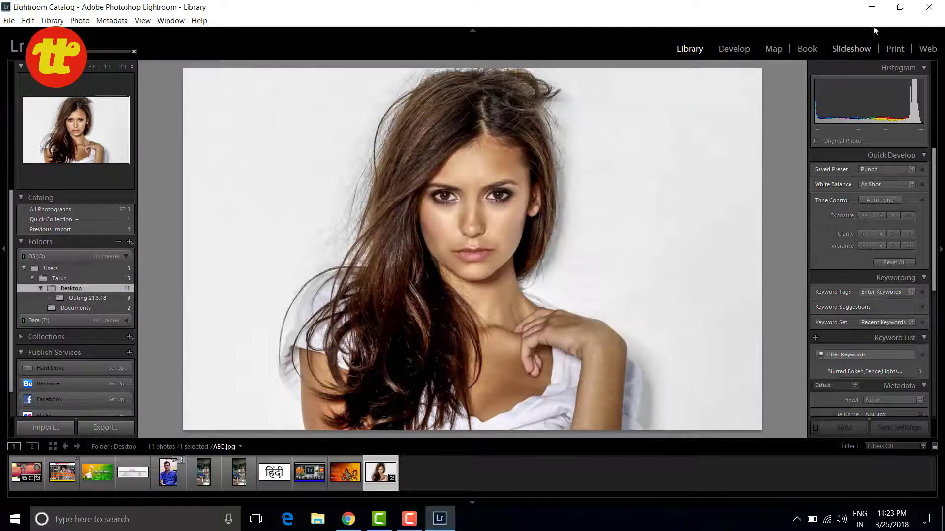
# Step: Switch to the Windows desktop, refresh it, and look for the exported photo among the files
pyautogui.click(871, 7)
pyautogui.click(874, 6)
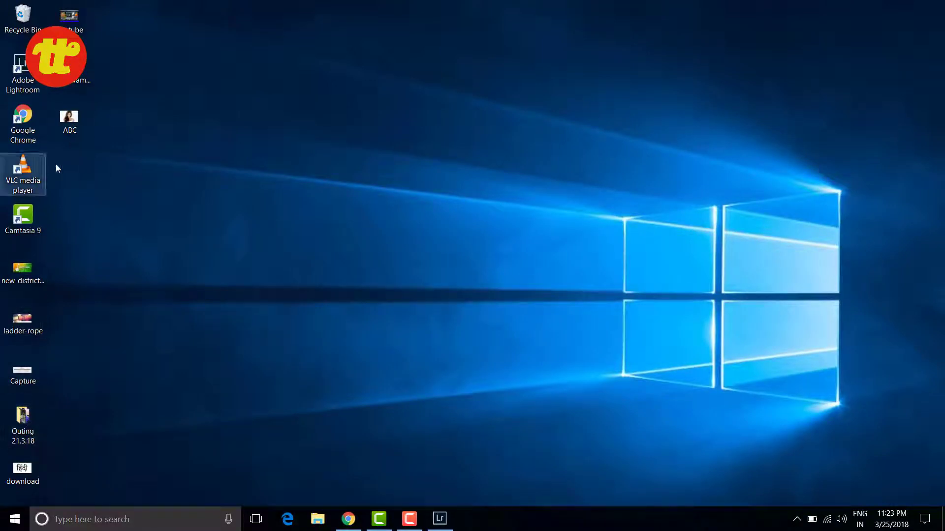
pyautogui.rightClick(126, 178)
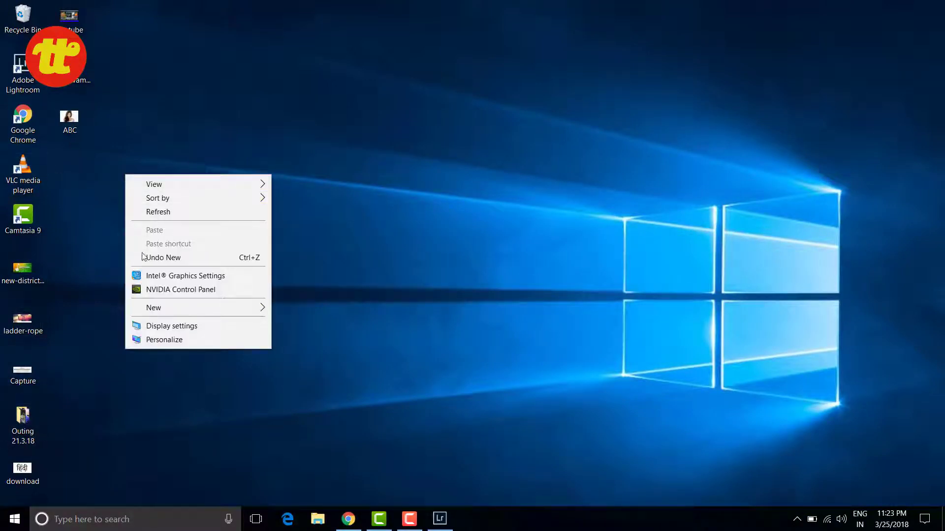
pyautogui.click(152, 214)
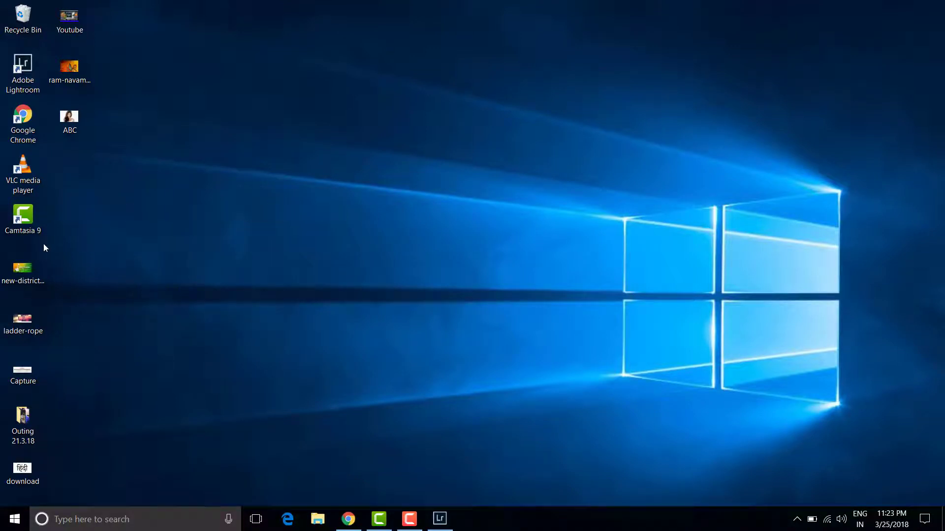
pyautogui.click(19, 275)
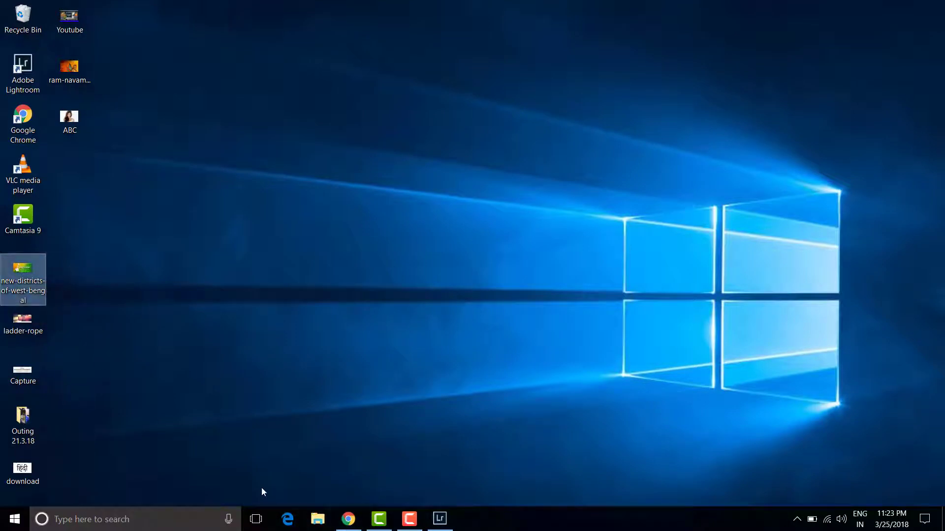
# Step: Check the destination folder in Lightroom's export settings, and open the exported ABC photo from Documents\New folder\Untitled Export in File Explorer
pyautogui.click(439, 518)
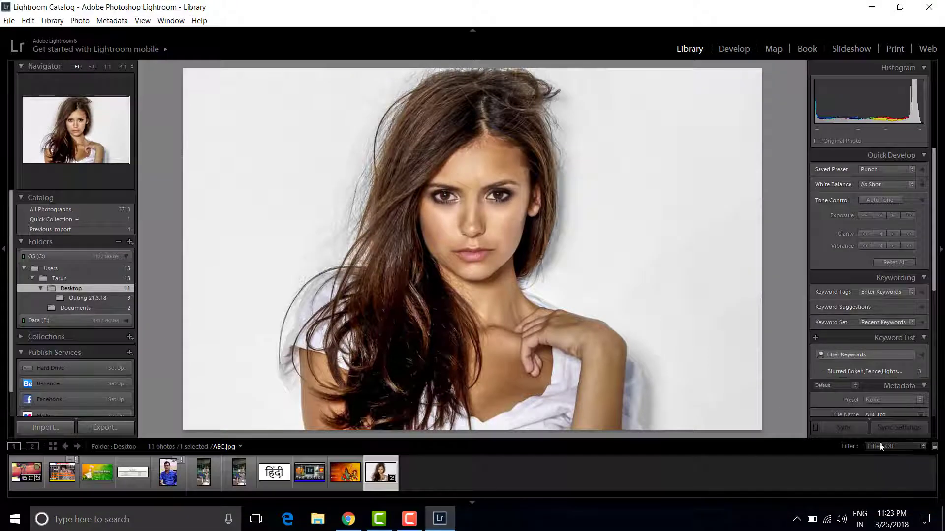
pyautogui.click(108, 432)
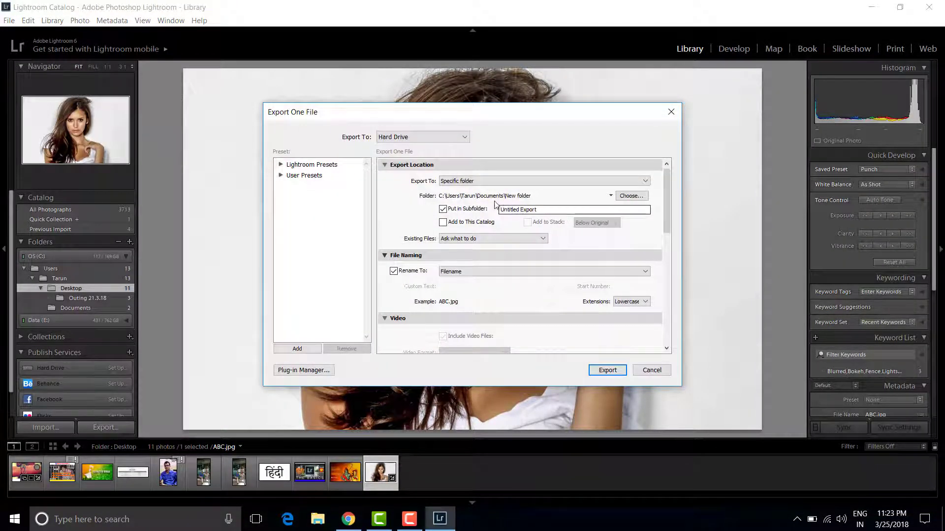
pyautogui.click(318, 521)
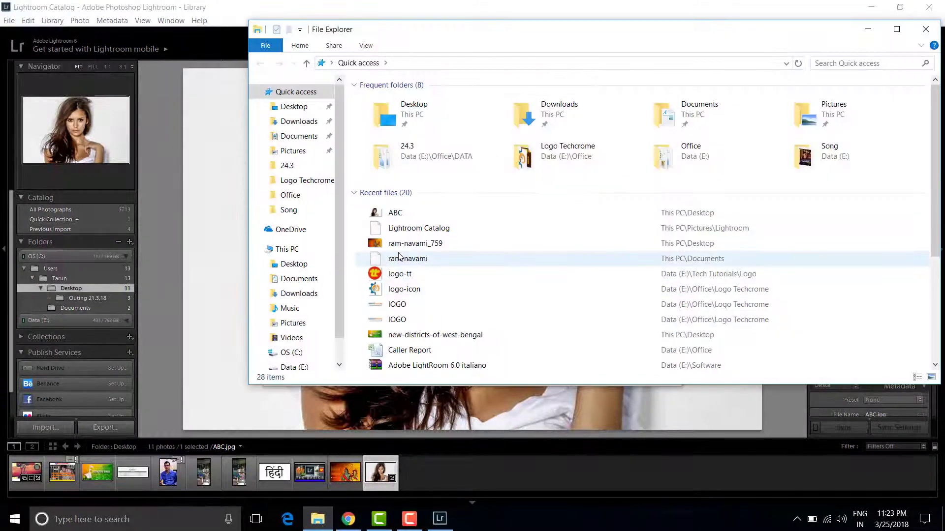
pyautogui.click(292, 279)
pyautogui.doubleClick(517, 131)
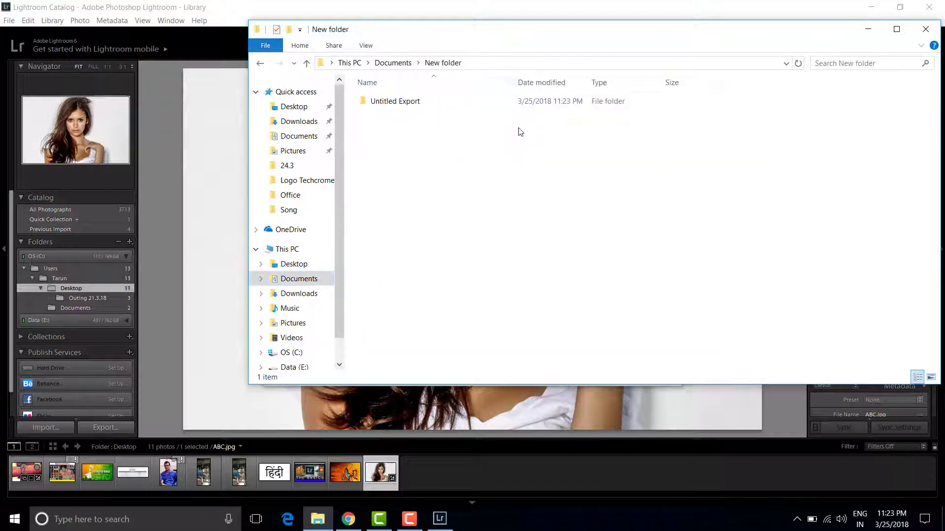
pyautogui.doubleClick(412, 104)
pyautogui.doubleClick(404, 112)
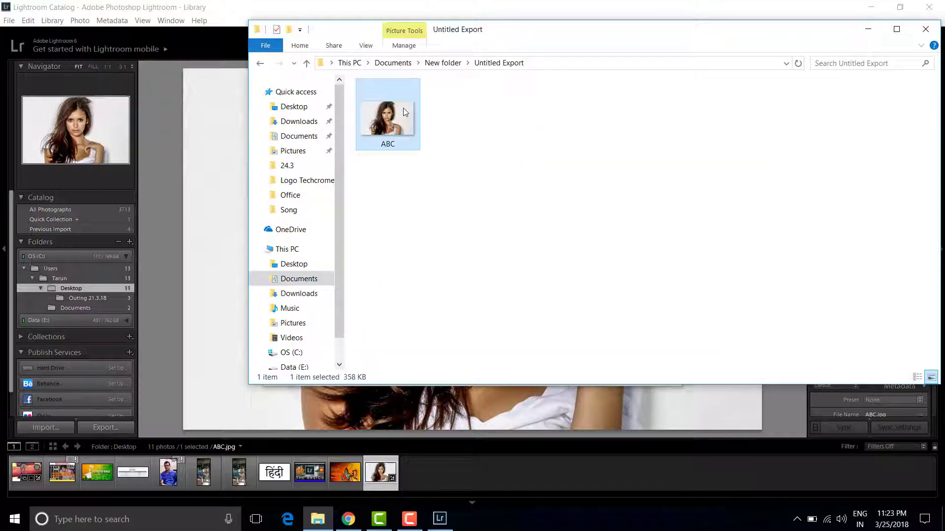